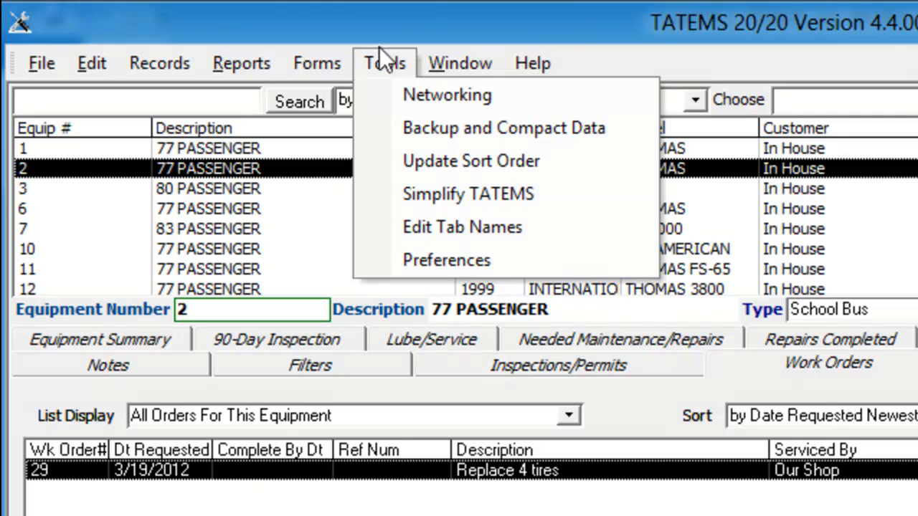
Step: Open the user preferences and review the Misc, Billing Terms and Work Orders/Invoices settings
left_click(422, 259)
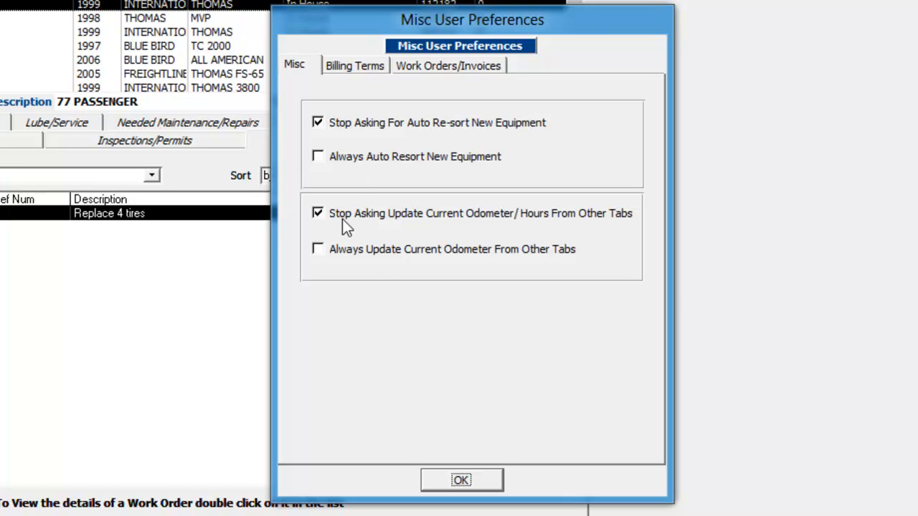
left_click(296, 64)
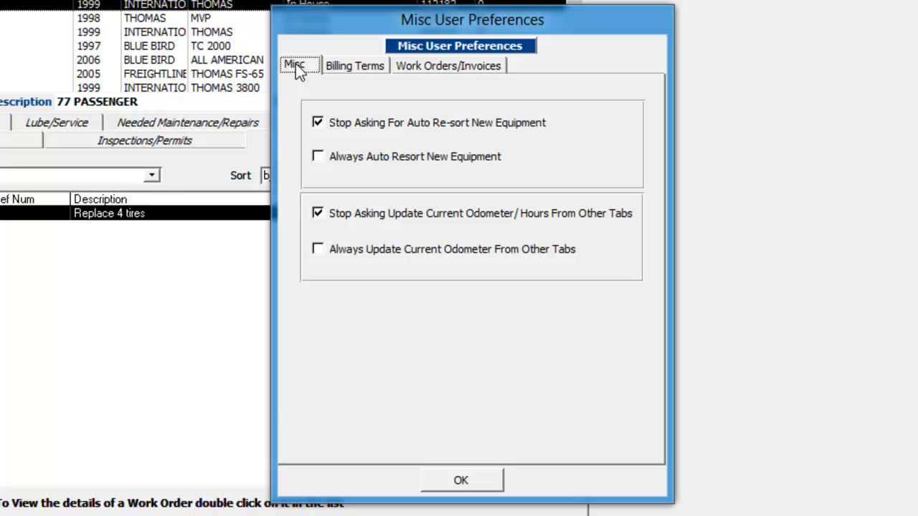
left_click(370, 68)
left_click(431, 65)
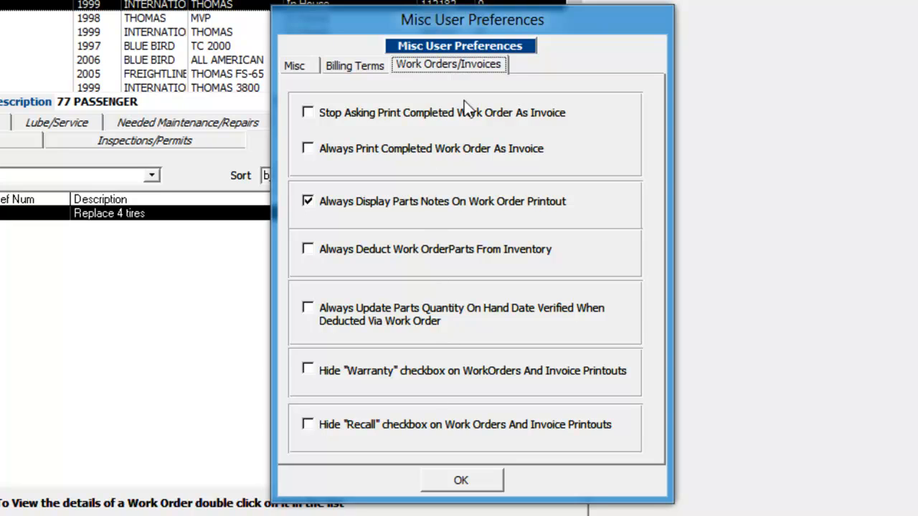
left_click(312, 66)
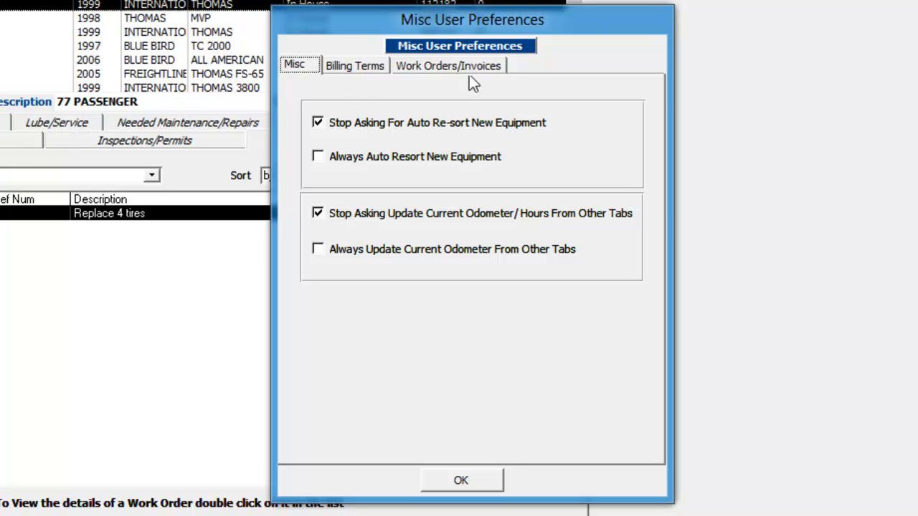
Step: Enable Always Update Current Odometer From Other Tabs in the miscellaneous preferences
left_click_drag(499, 20, 487, 25)
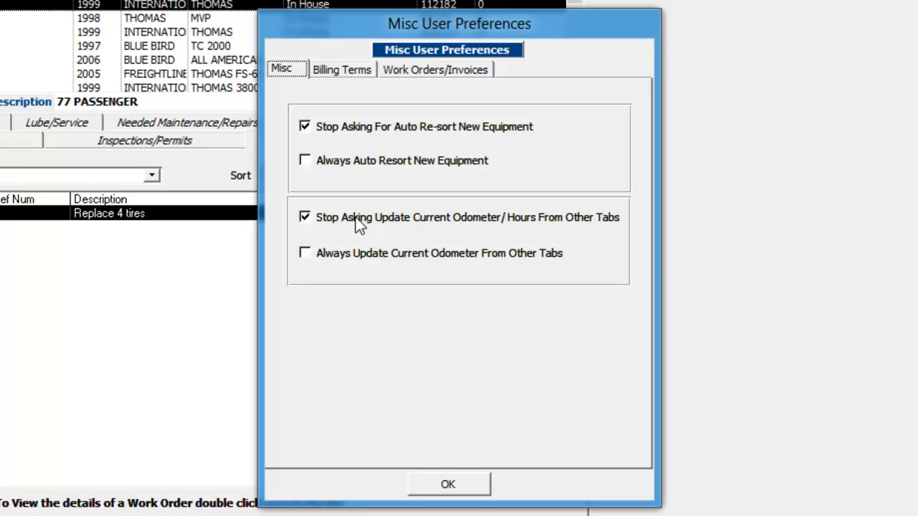
left_click_drag(404, 31, 449, 63)
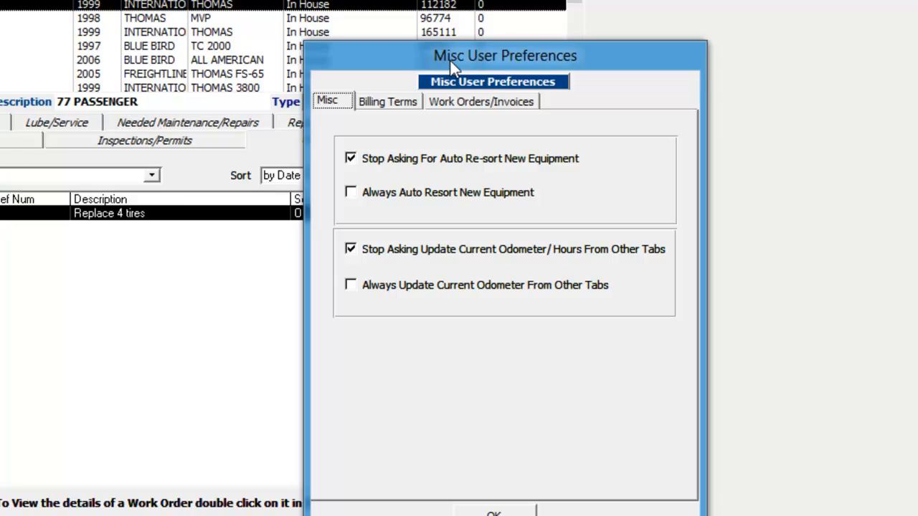
left_click(350, 285)
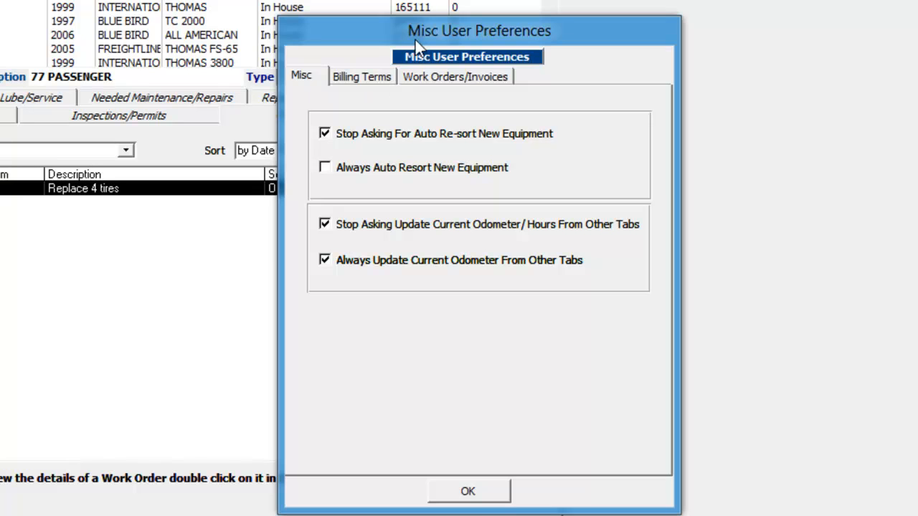
left_click_drag(416, 37, 346, 177)
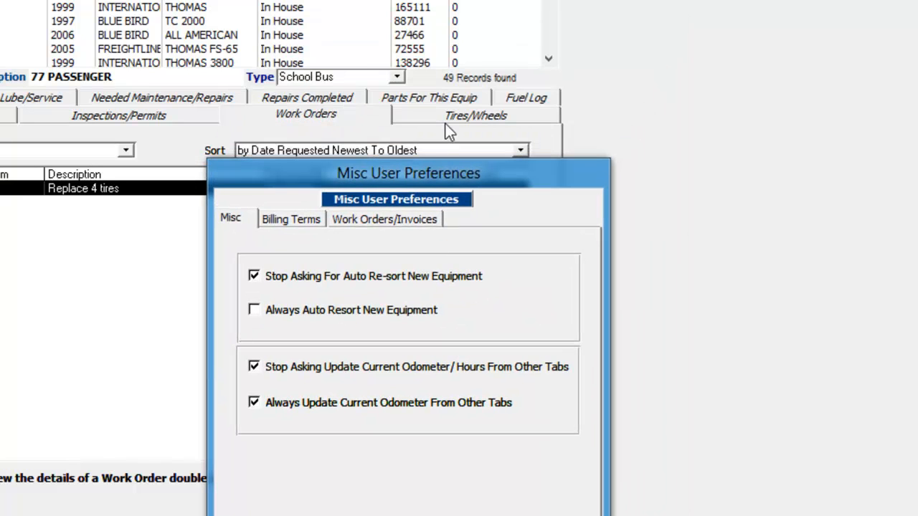
left_click_drag(394, 175, 339, 16)
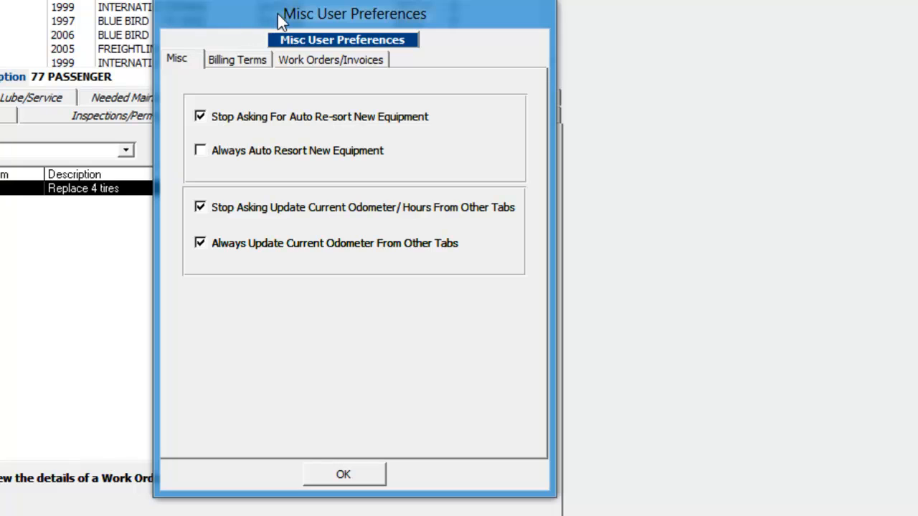
left_click_drag(280, 12, 174, 159)
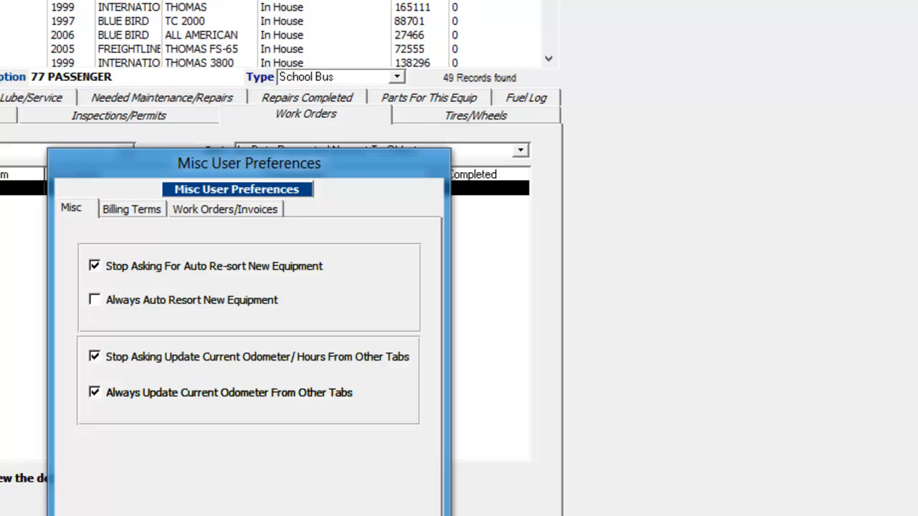
left_click_drag(262, 164, 266, 87)
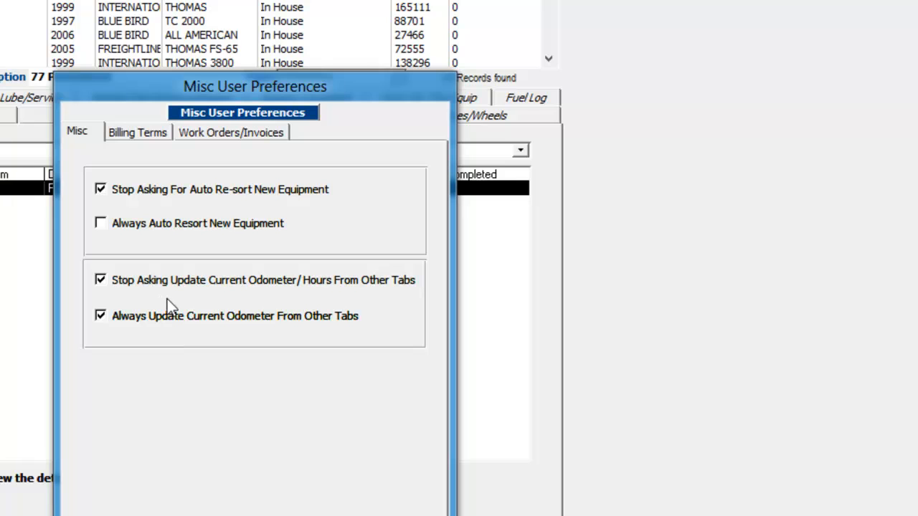
Step: Delete the existing text from the Billing Terms preference
left_click(137, 134)
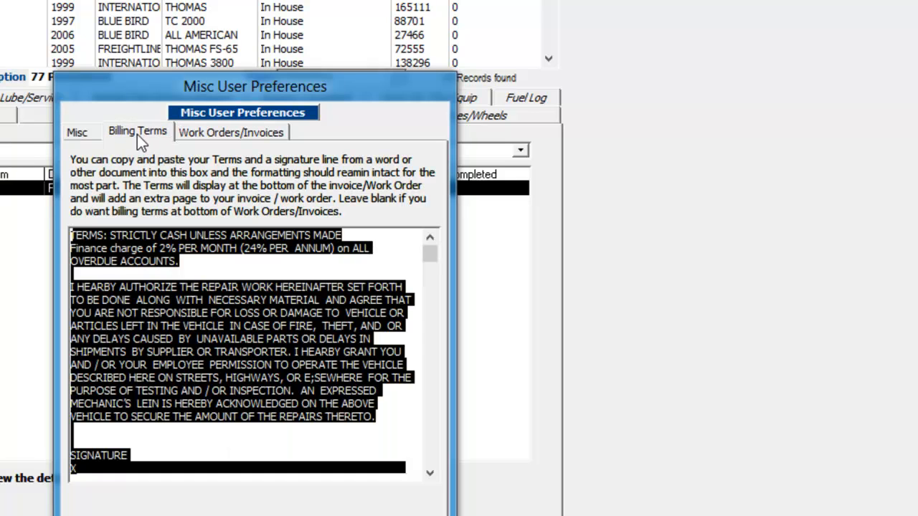
key("Delete")
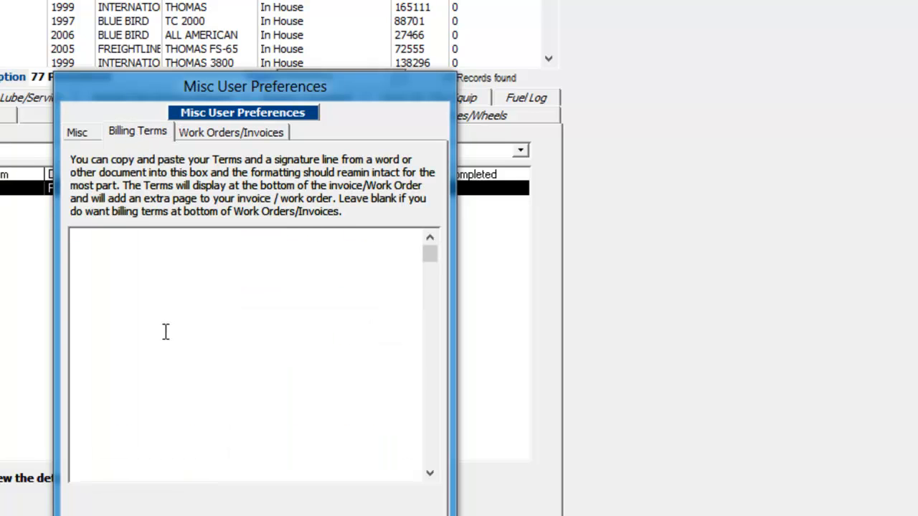
left_click_drag(233, 86, 244, 24)
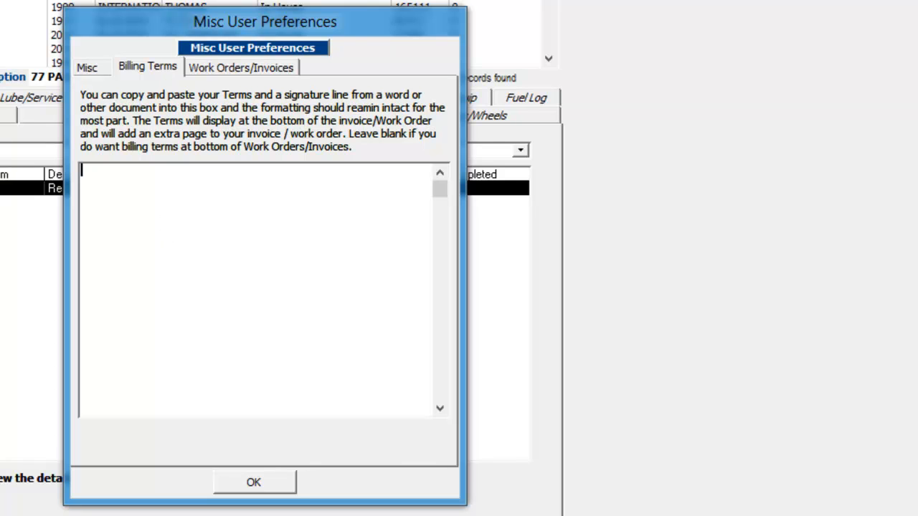
Step: Switch to the Word document with the sample terms and copy the terms paragraphs including the signature line
key("alt+Tab")
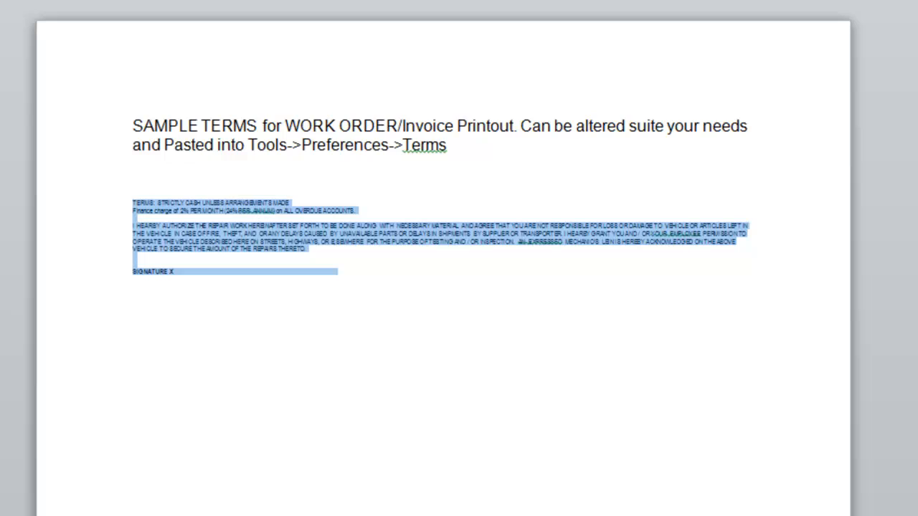
right_click(224, 240)
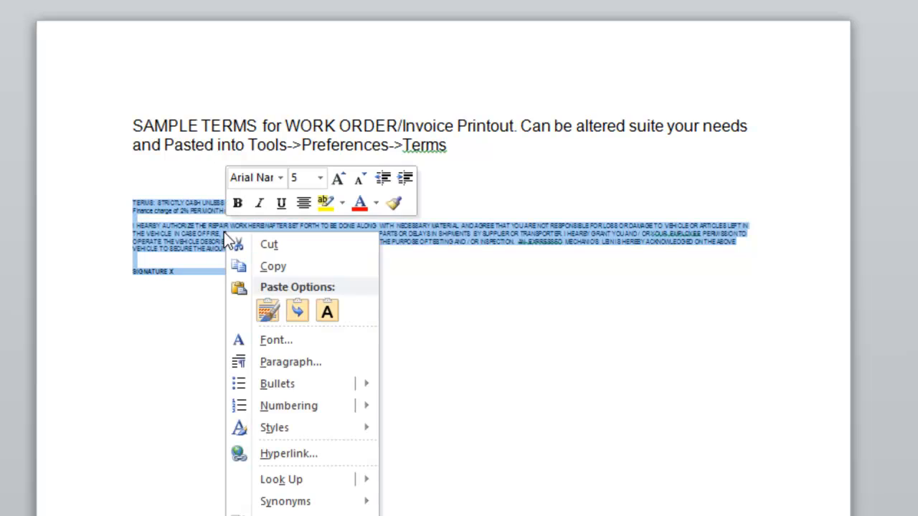
left_click(259, 267)
left_click(369, 273)
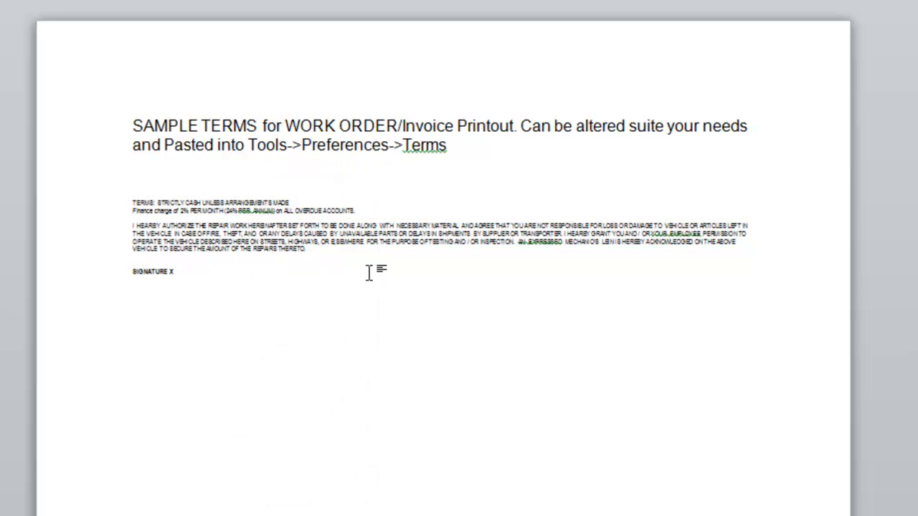
mouse_move(310, 277)
left_mouse_down()
mouse_move(133, 213)
mouse_move(133, 201)
left_mouse_up()
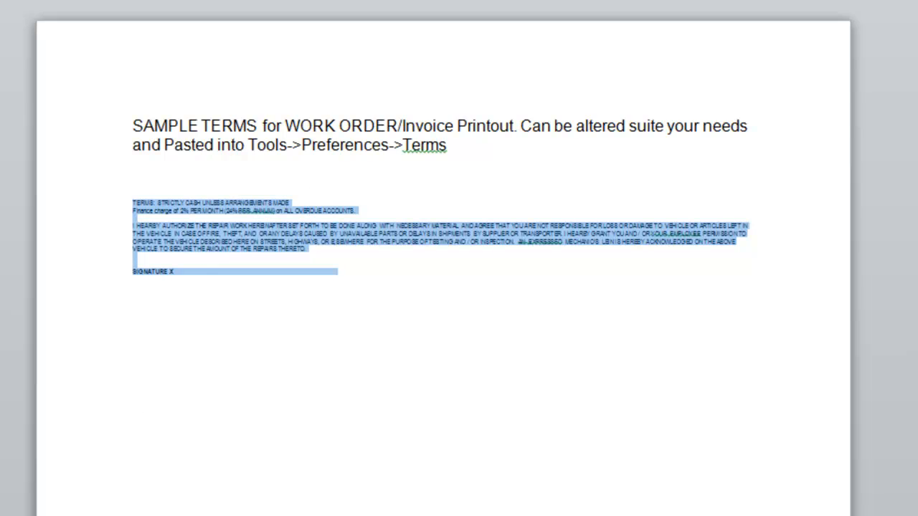
right_click(216, 230)
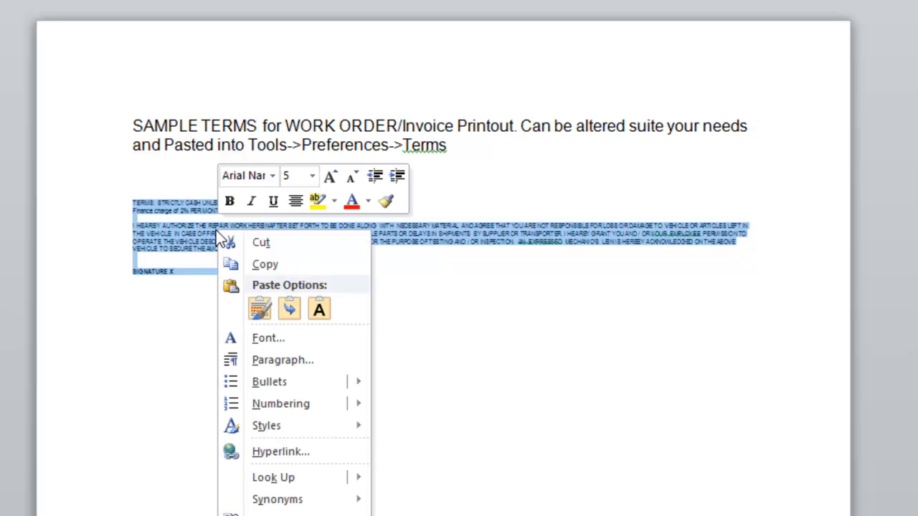
left_click(259, 265)
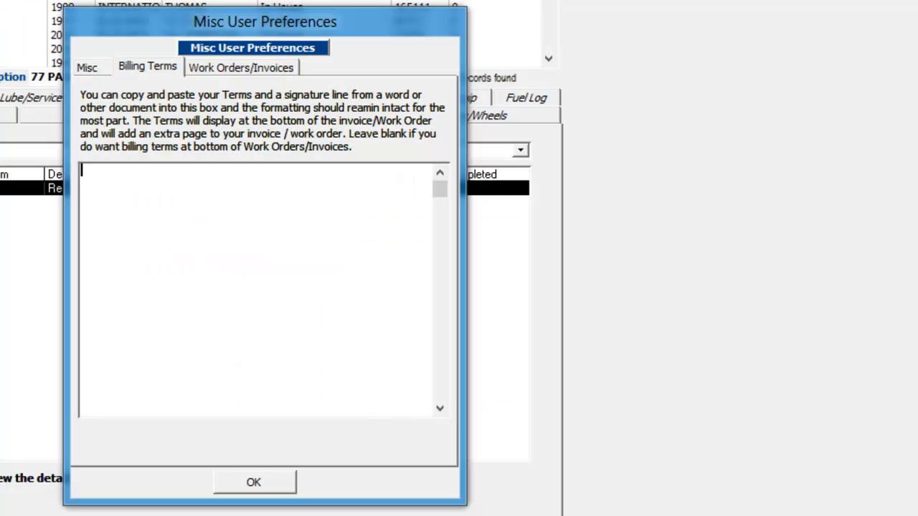
Step: Switch back to TATEMS, paste the copied terms into the Billing Terms box and accept the preferences
left_click(165, 201)
key("ctrl+v")
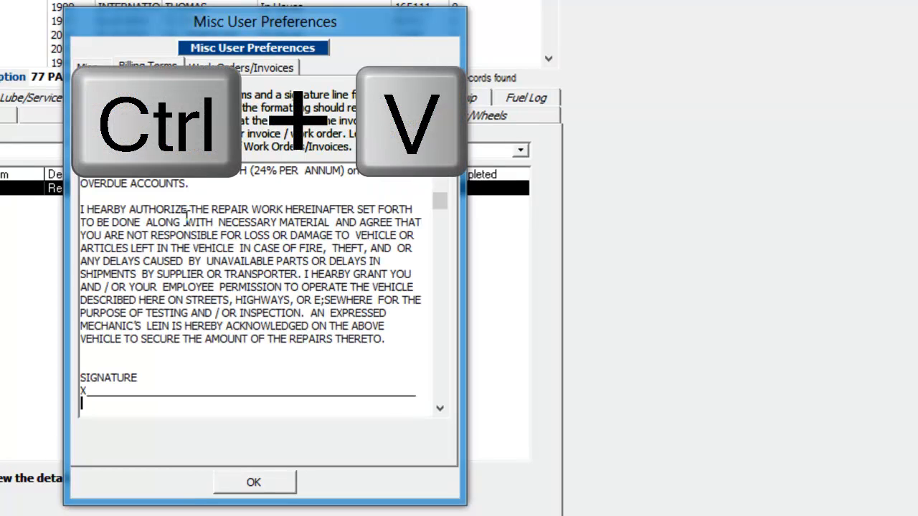
left_click(255, 485)
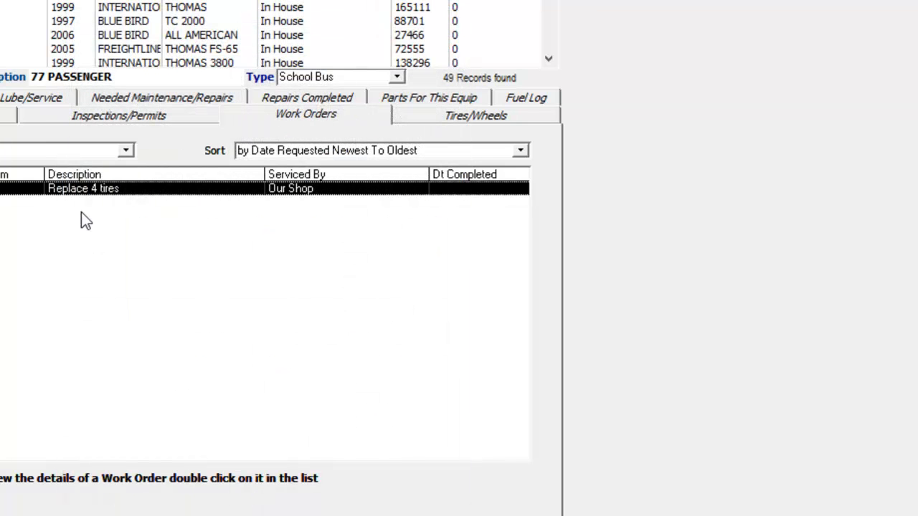
Step: Preview the printout of the "Replace 4 tires" work order with the pasted billing terms, declining the default tax update, and save and close the order
double_click(83, 192)
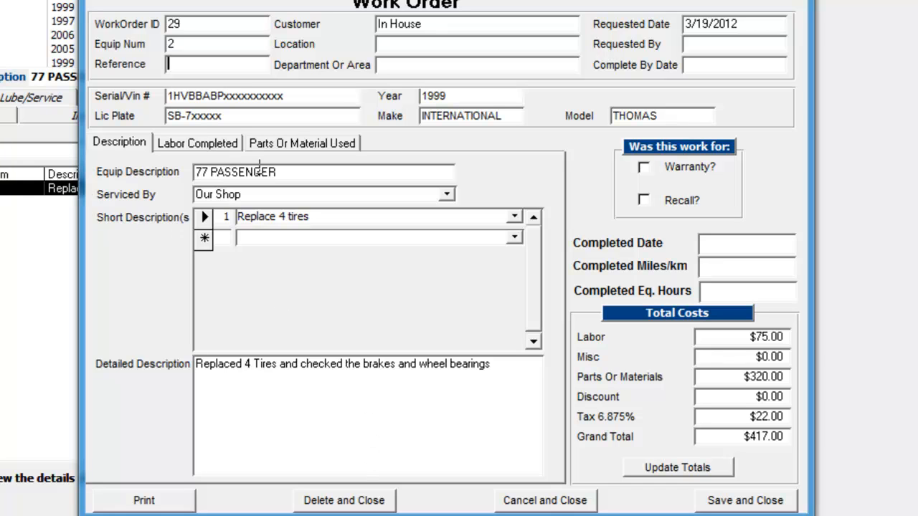
left_click(144, 500)
left_click(607, 366)
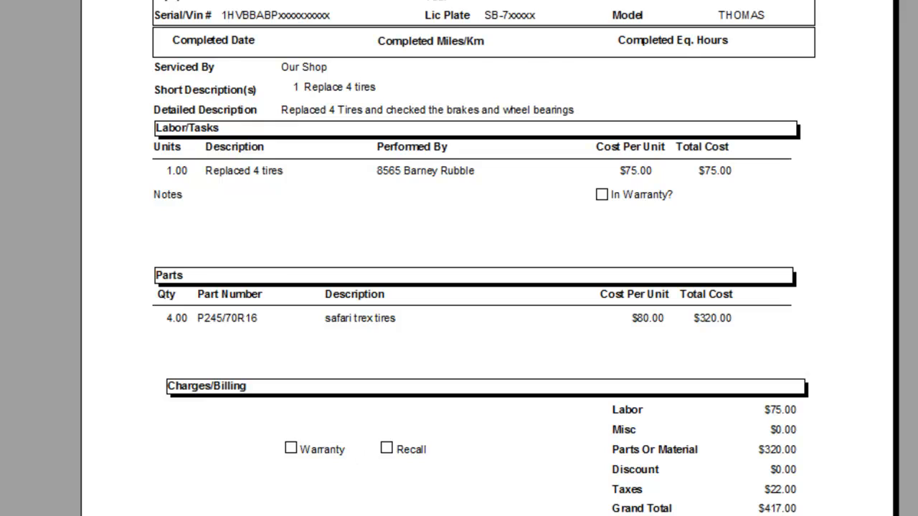
left_click(351, 505)
left_click(362, 501)
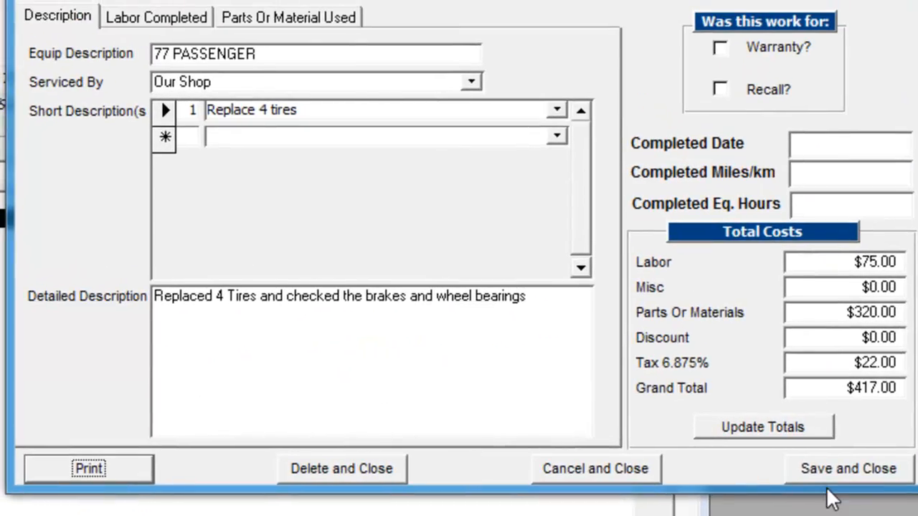
left_click(821, 468)
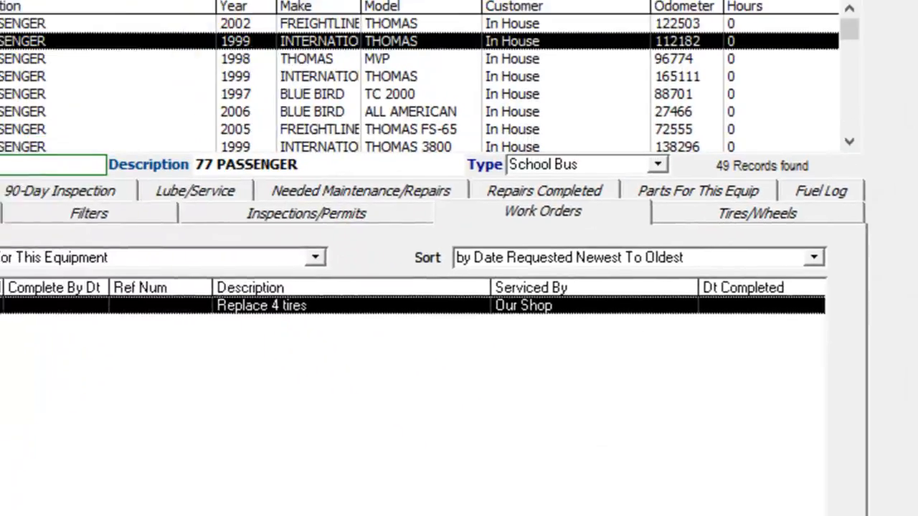
Step: Reopen the user preferences, clear all text from the Billing Terms box and accept the change
left_click(246, 33)
left_click(268, 211)
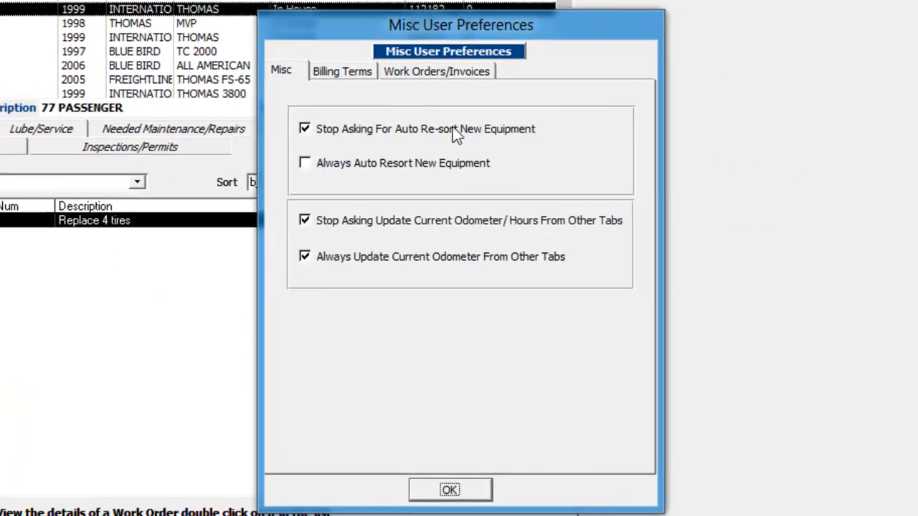
left_click(342, 71)
key("Delete")
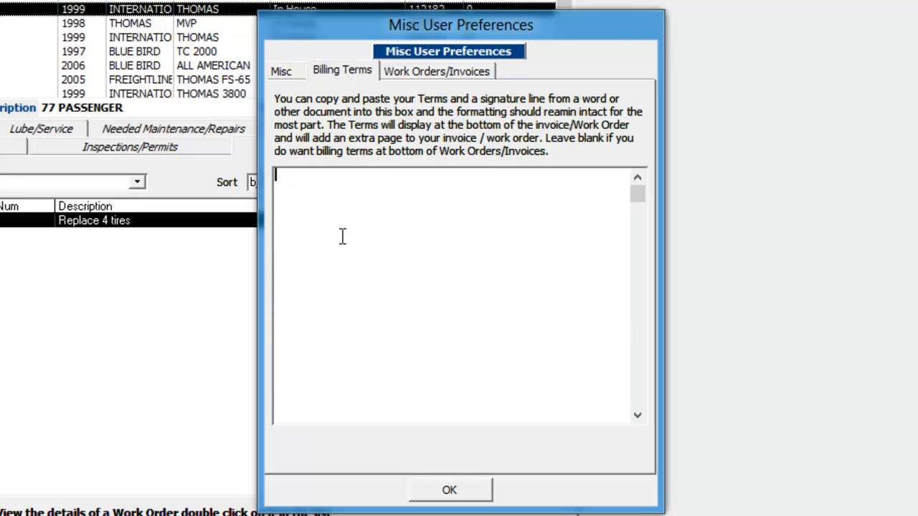
left_click(478, 492)
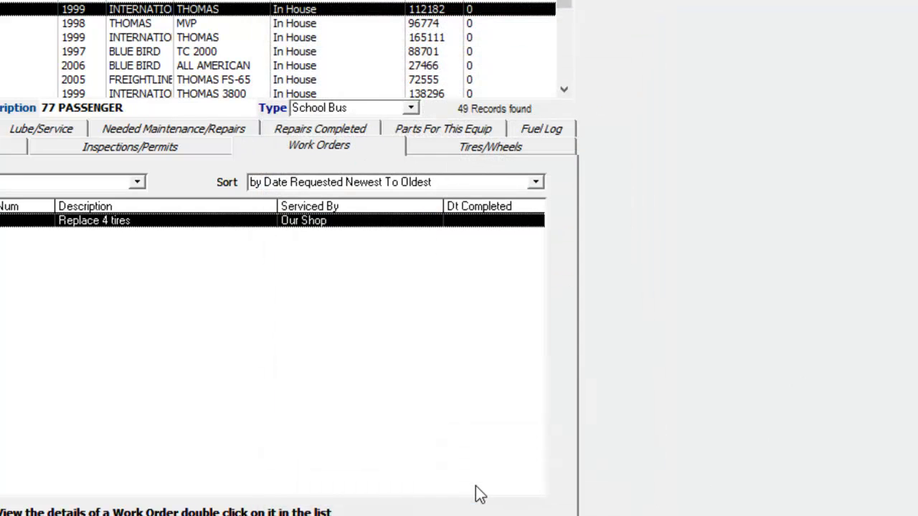
Step: Preview the "Replace 4 tires" work order printout with blank billing terms, declining the default tax update, and save and close the order
double_click(118, 223)
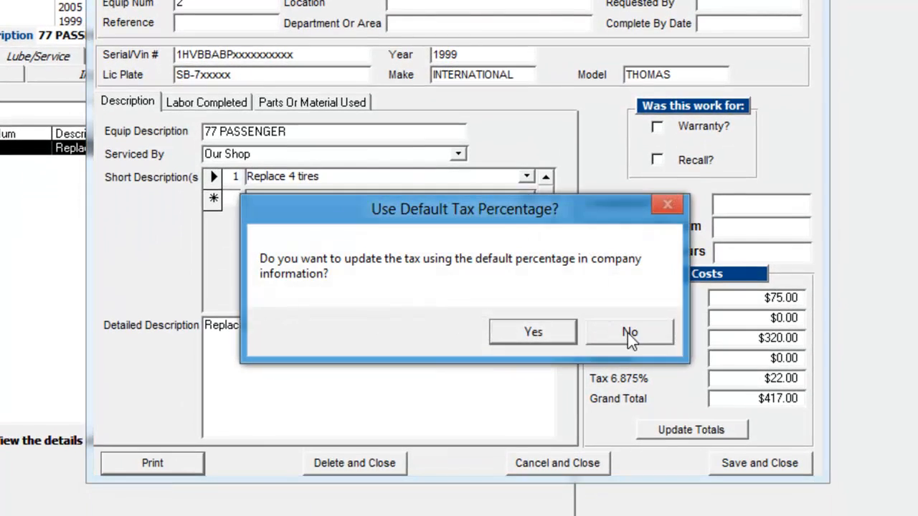
left_click(627, 333)
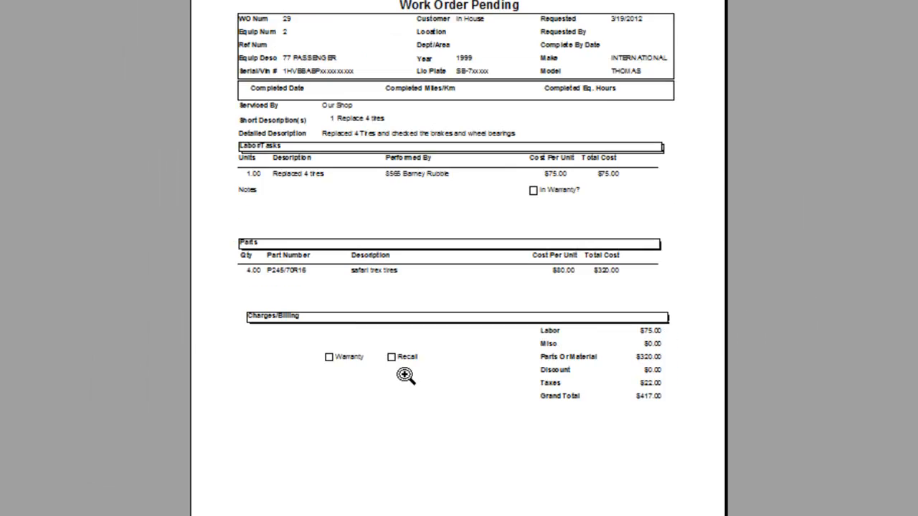
left_click(393, 512)
left_click(402, 514)
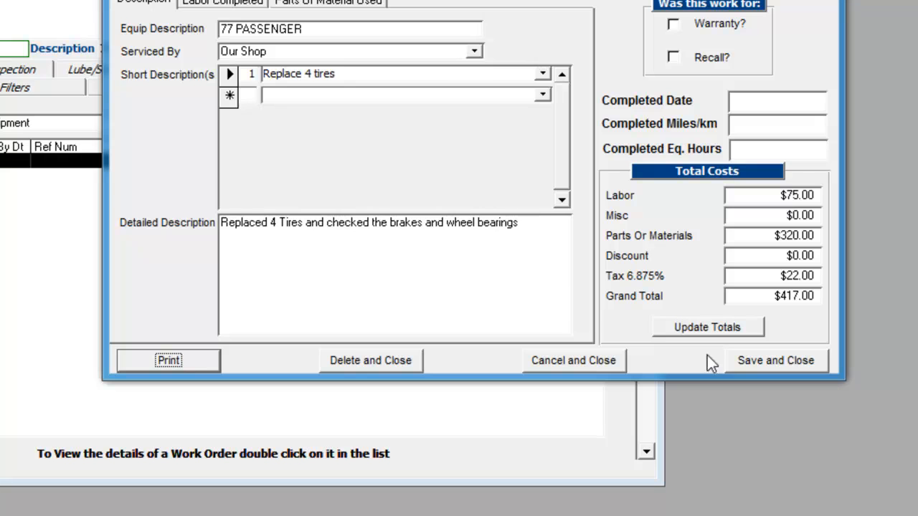
left_click(766, 364)
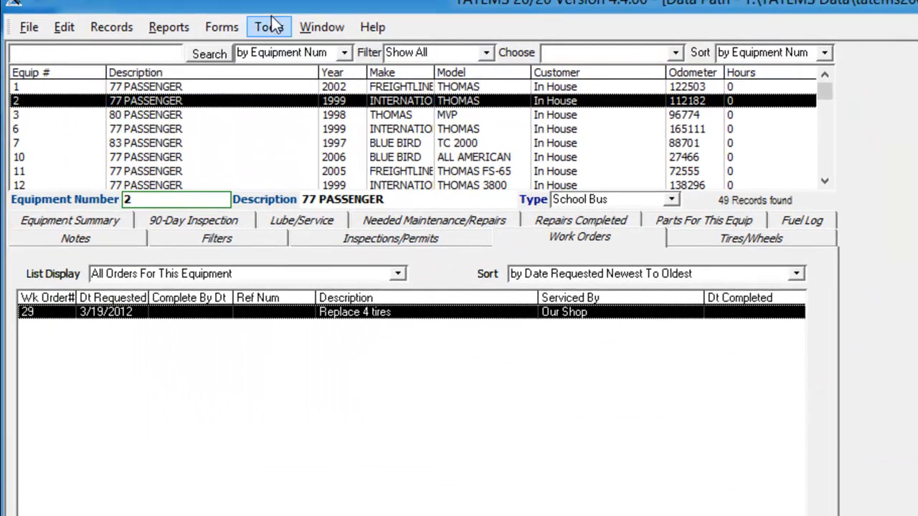
Step: Reopen the user preferences, enable Stop Asking Print Completed Work Order As Invoice and Always Print Completed Work Order As Invoice, and accept
left_click(263, 25)
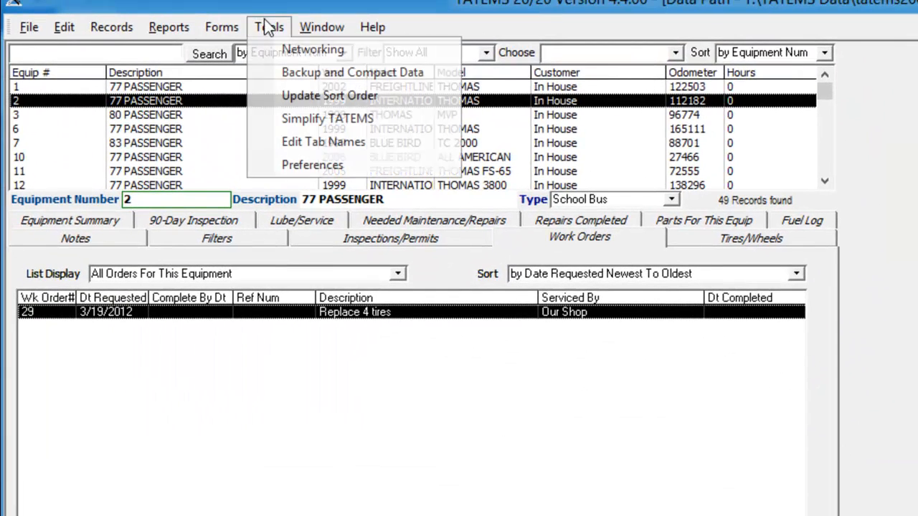
left_click(304, 170)
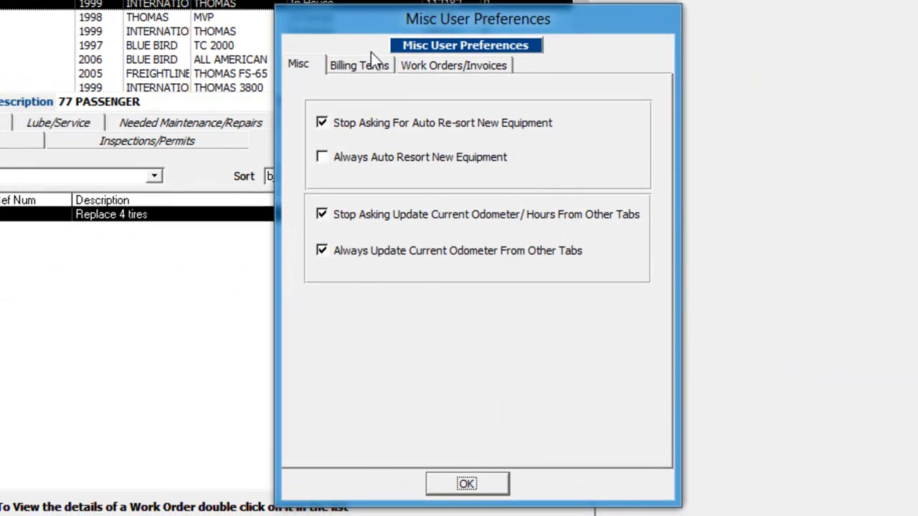
left_click(375, 65)
left_click(451, 64)
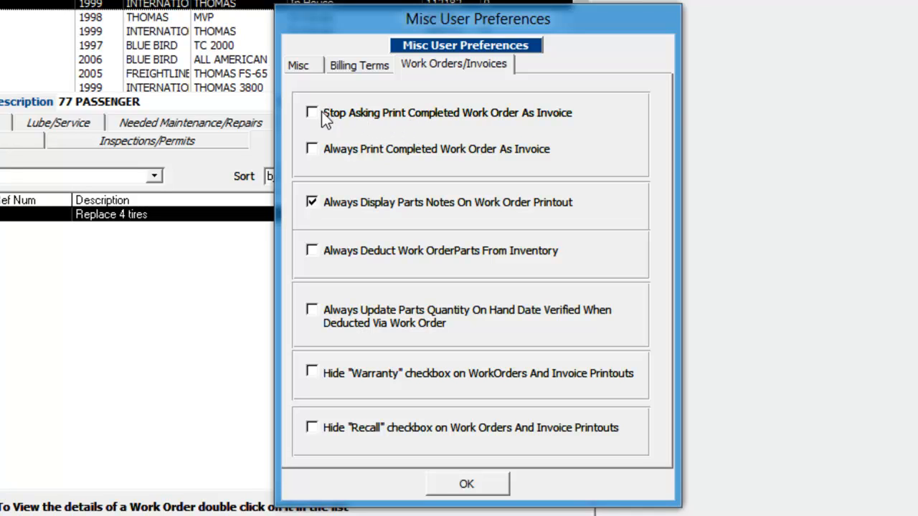
mouse_move(326, 114)
mouse_move(507, 118)
left_click(311, 148)
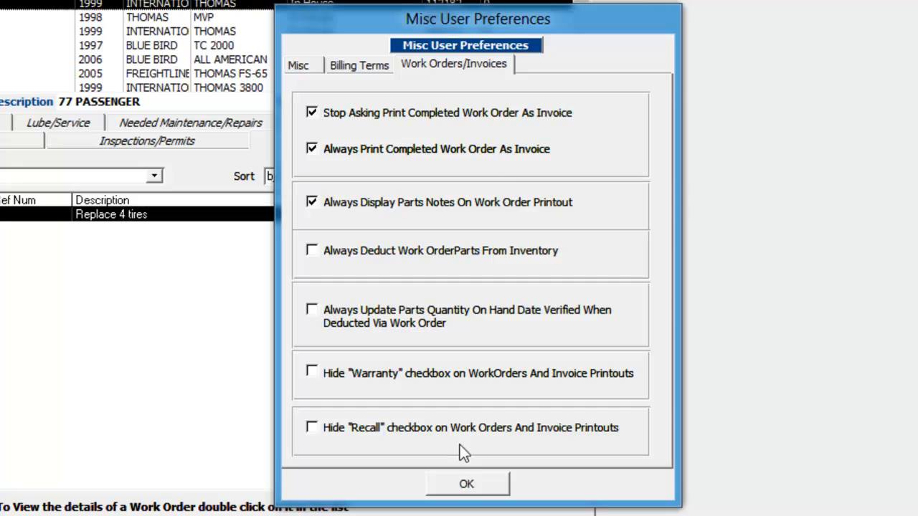
left_click(465, 485)
Step: Preview the printout of the pending "Replace 4 tires" work order, declining the default tax update, and close the preview
double_click(190, 217)
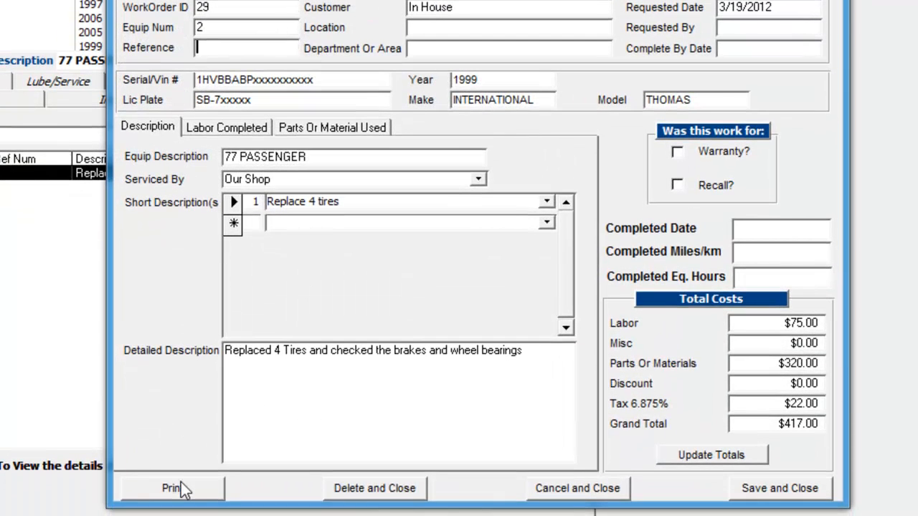
left_click(181, 488)
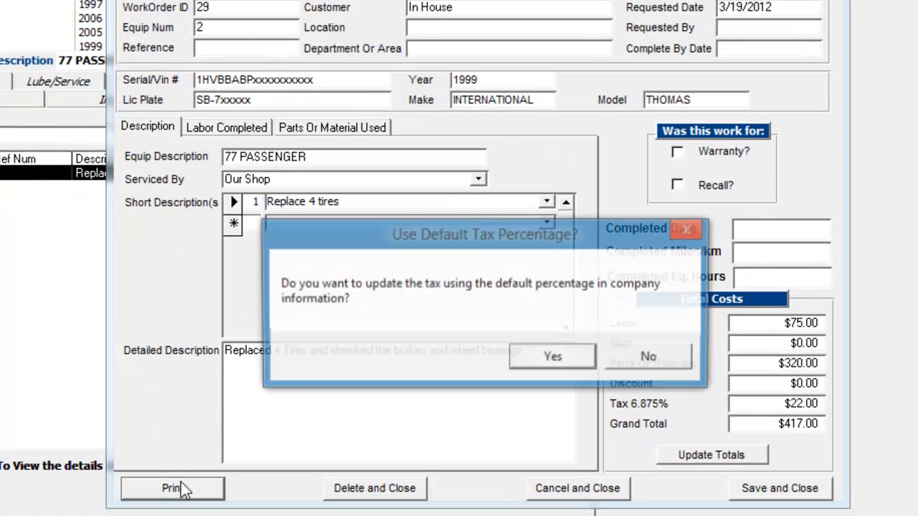
left_click(632, 356)
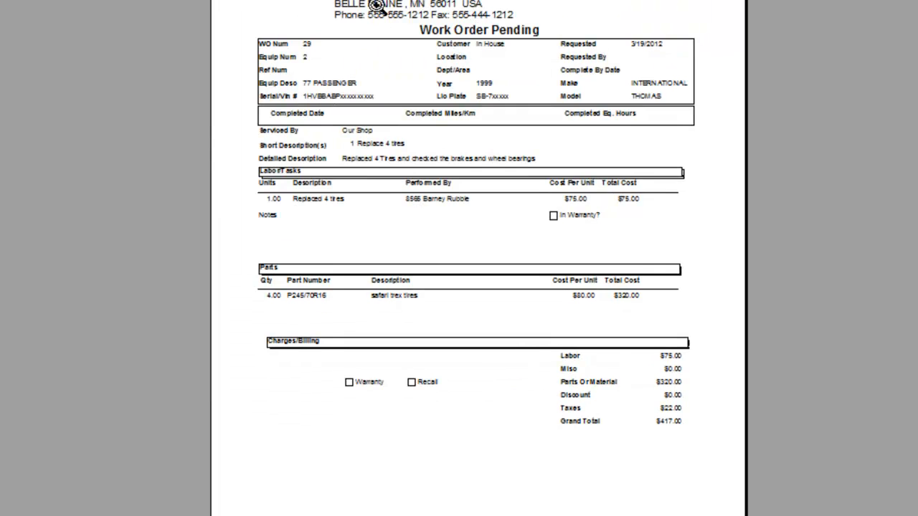
left_click(330, 1)
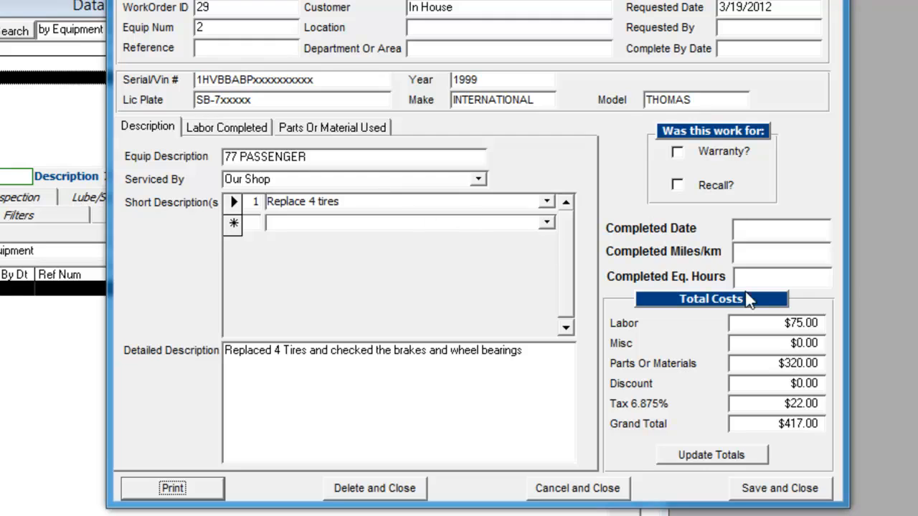
Step: Set the work order's Completed Date to 06-13-2012
left_click(763, 228)
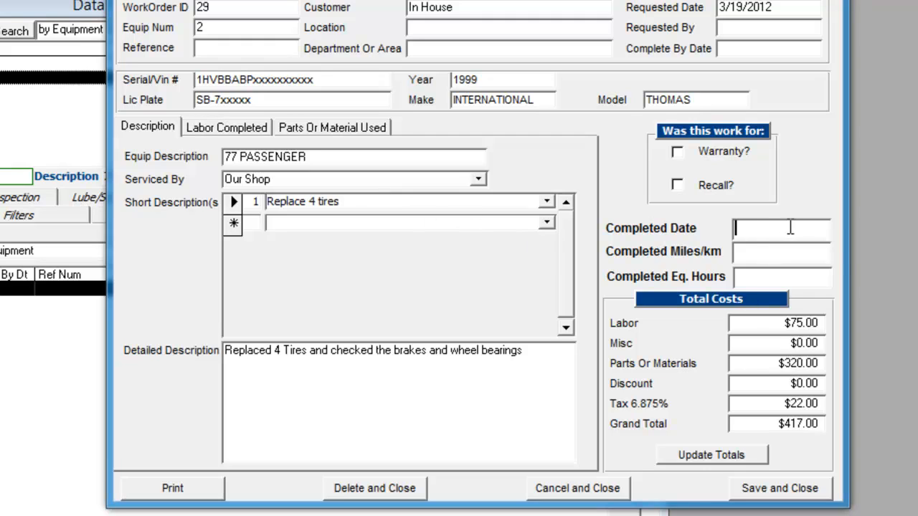
type("06-13-")
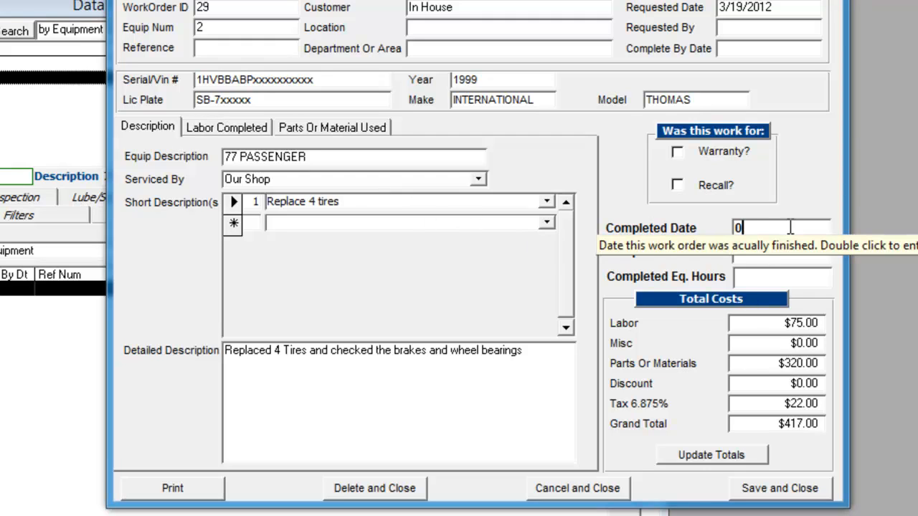
type("2012")
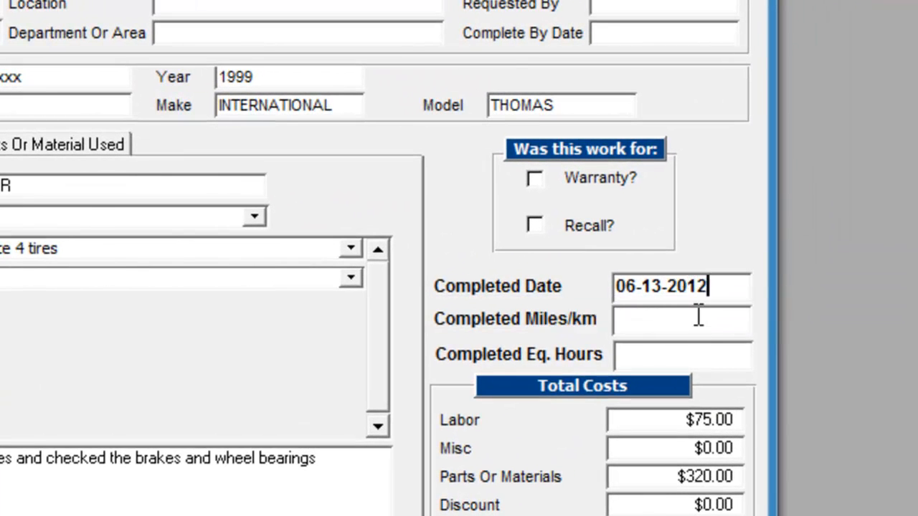
left_click(696, 317)
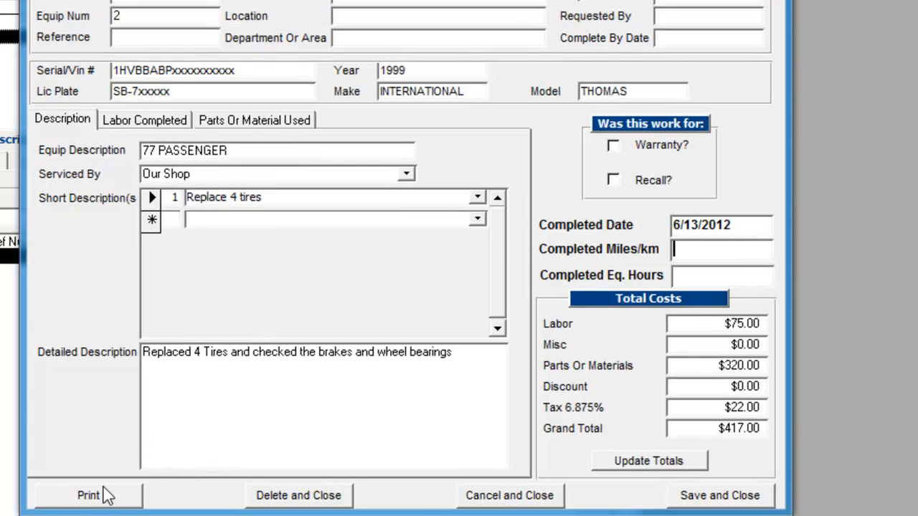
Step: Preview the completed work order's printout, declining the default tax update, inspect its heading up close and close the preview
left_click(109, 480)
left_click(594, 330)
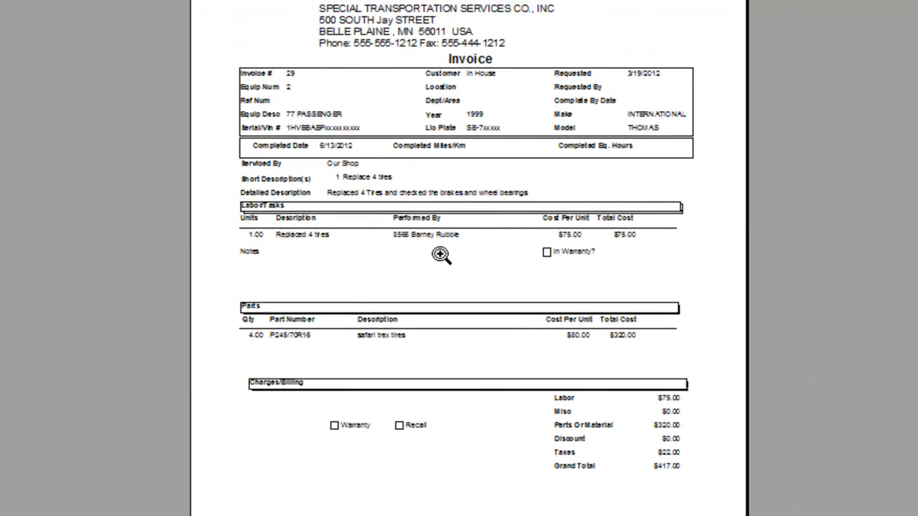
left_click(482, 62)
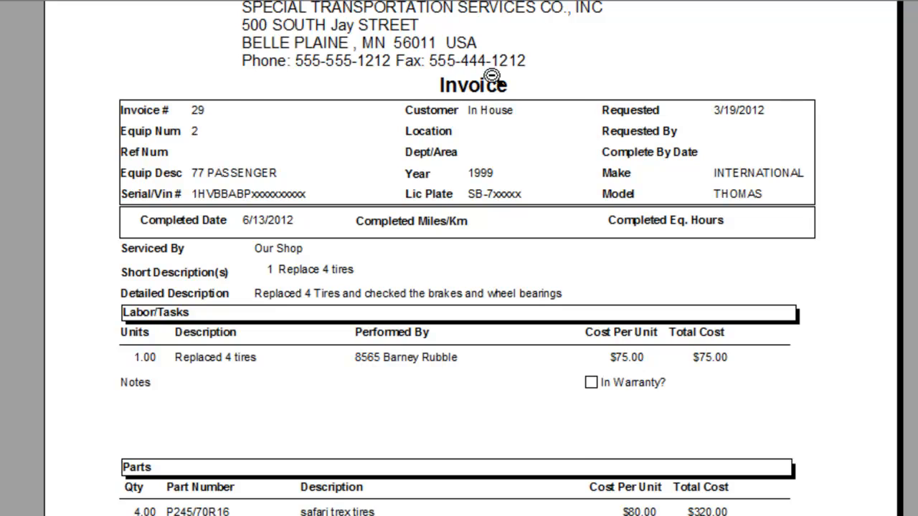
left_click(491, 75)
left_click(459, 73)
left_click(457, 73)
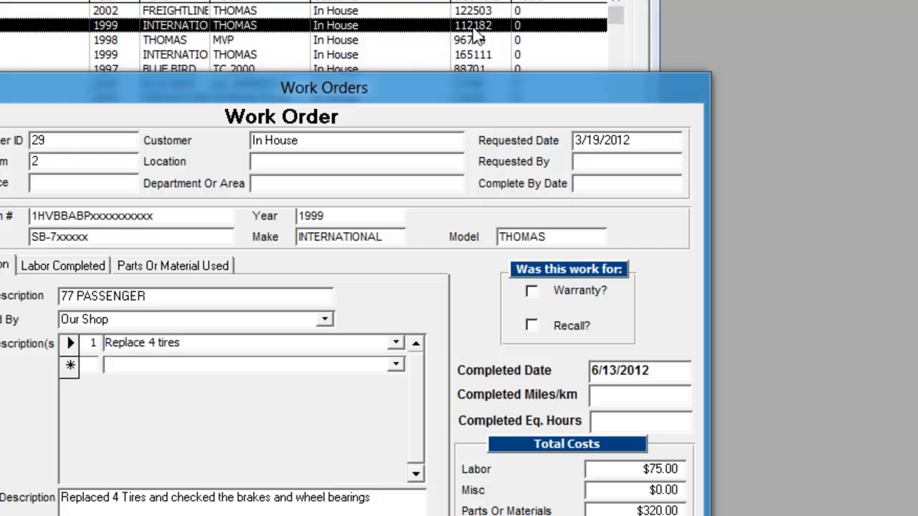
Step: Enter 112999 as the Completed Miles/km, and save and close the work order
left_click(597, 394)
type("112999")
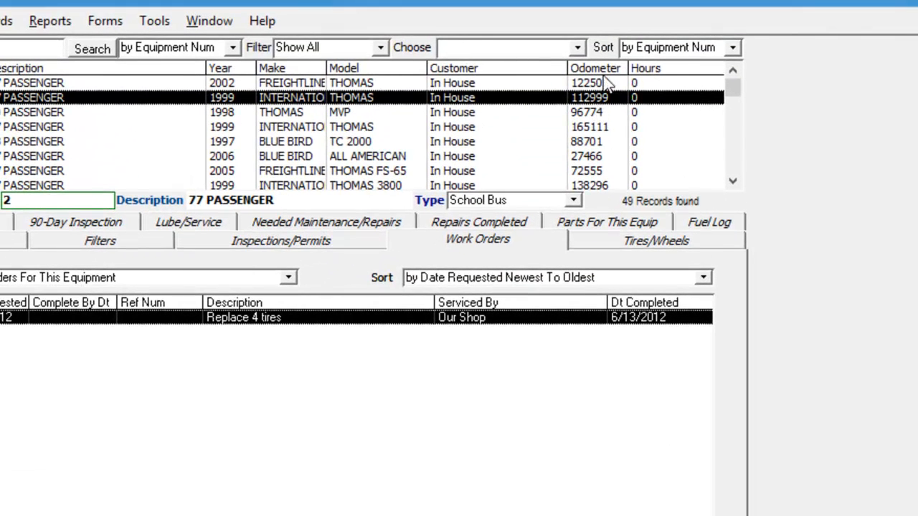
Step: Check the current odometer in equipment 2's summary, refreshing the record by selecting equipment 3 and returning to 2
left_click(13, 222)
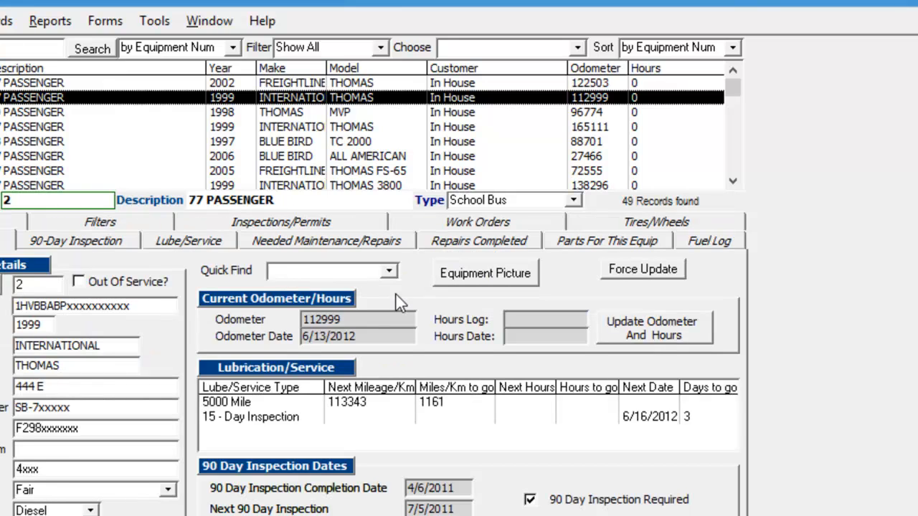
left_click_drag(342, 320, 285, 319)
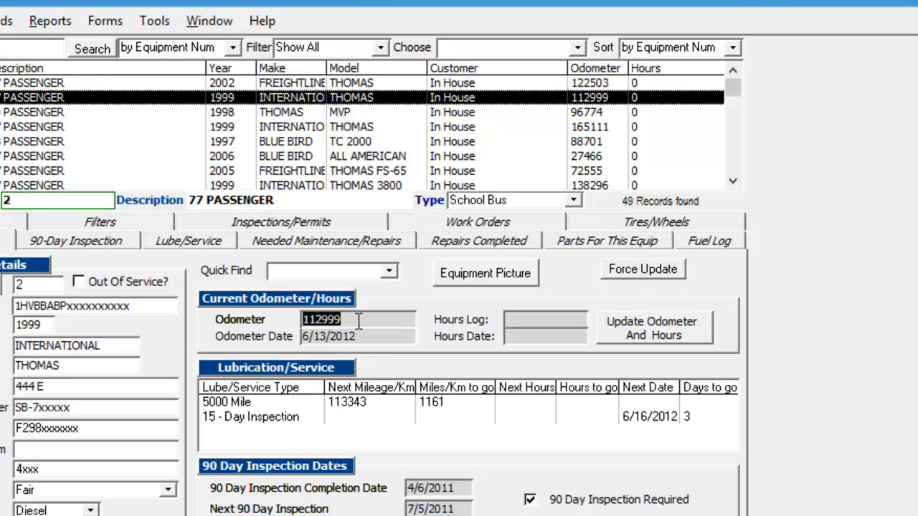
mouse_move(359, 322)
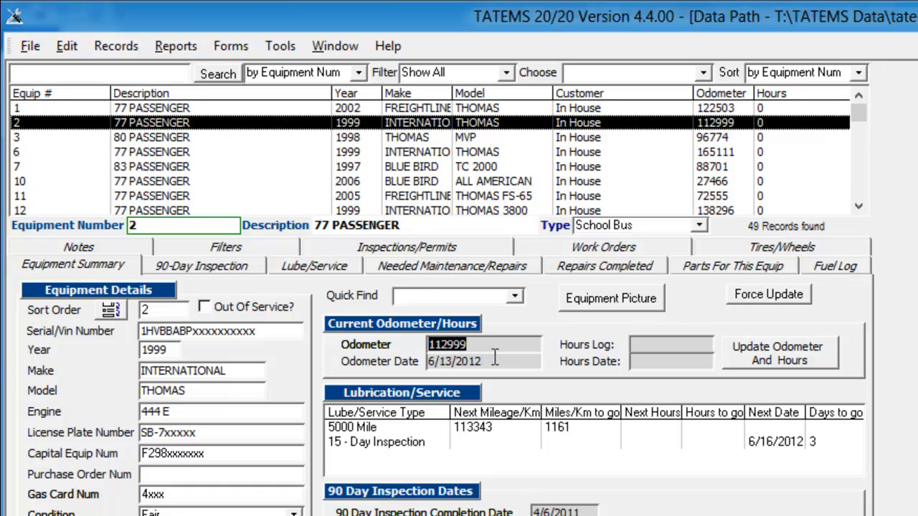
left_click(172, 137)
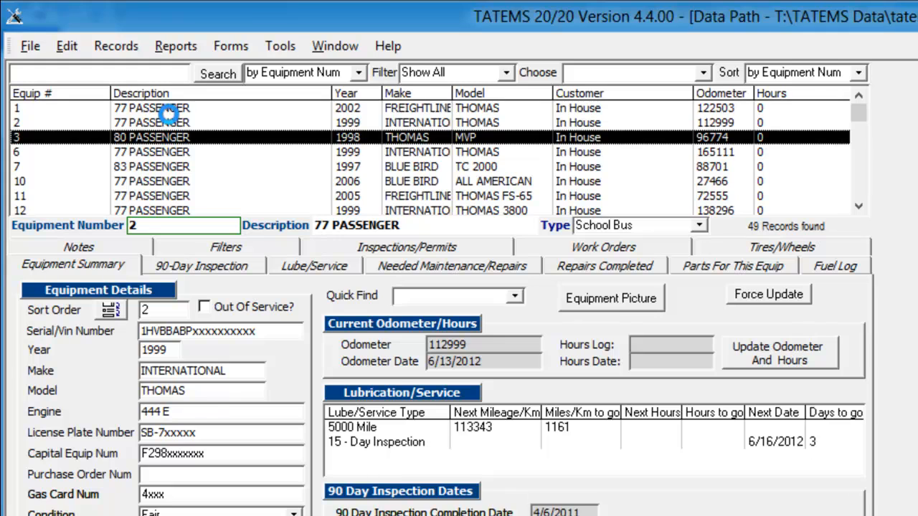
left_click(166, 121)
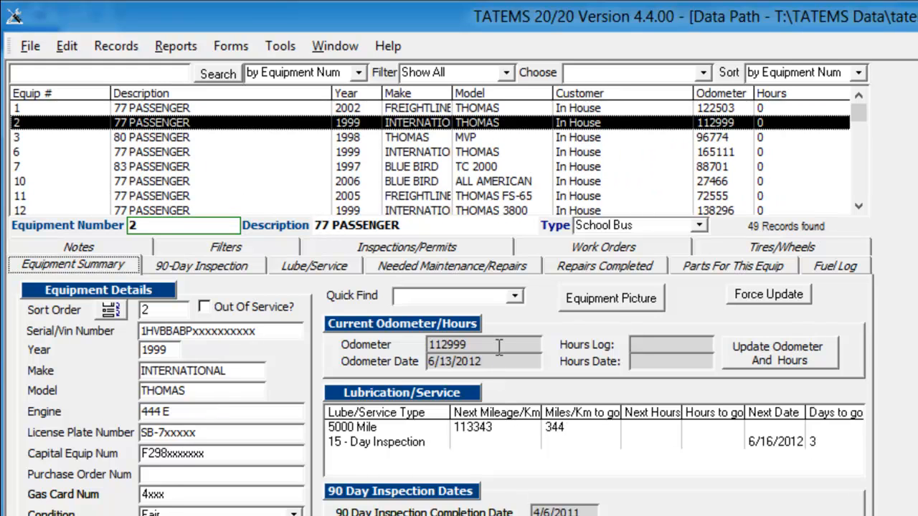
Step: Reopen the work order preferences, keep parts notes on printouts enabled, turn on Always Deduct Work Order Parts From Inventory, and accept
left_click(282, 54)
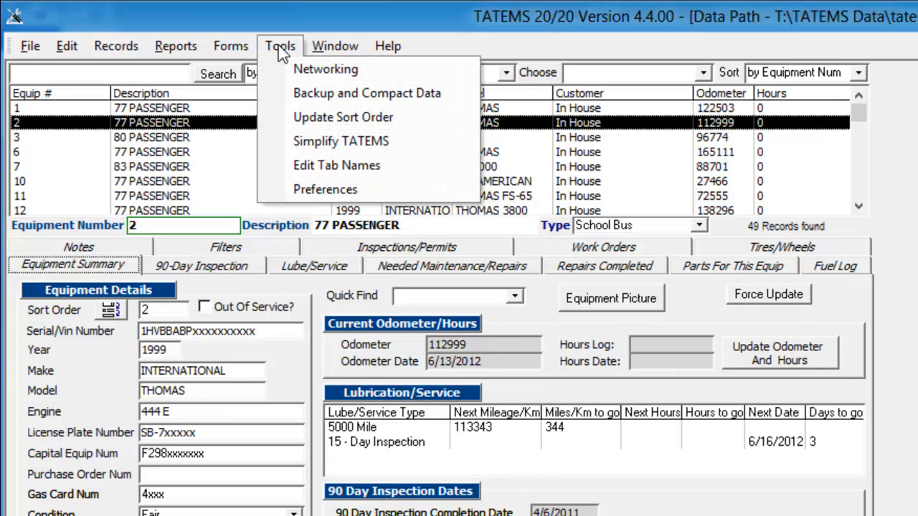
left_click(357, 191)
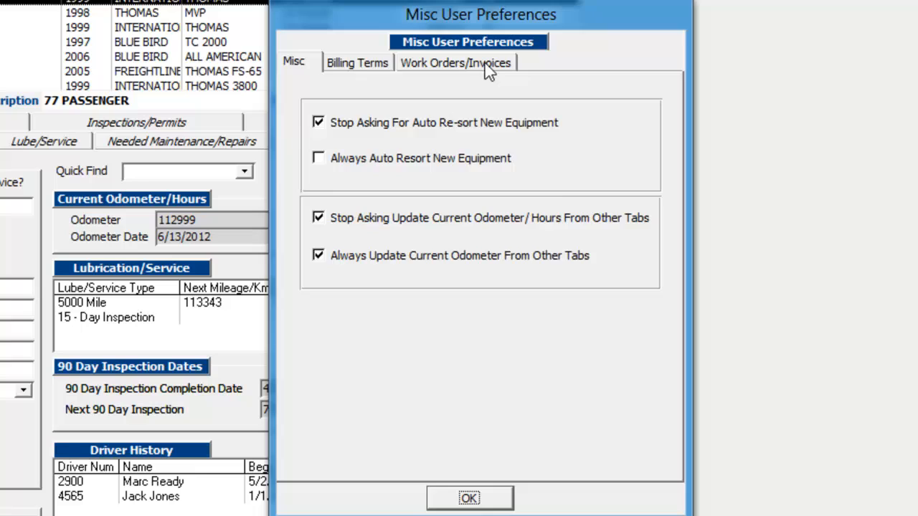
left_click(488, 66)
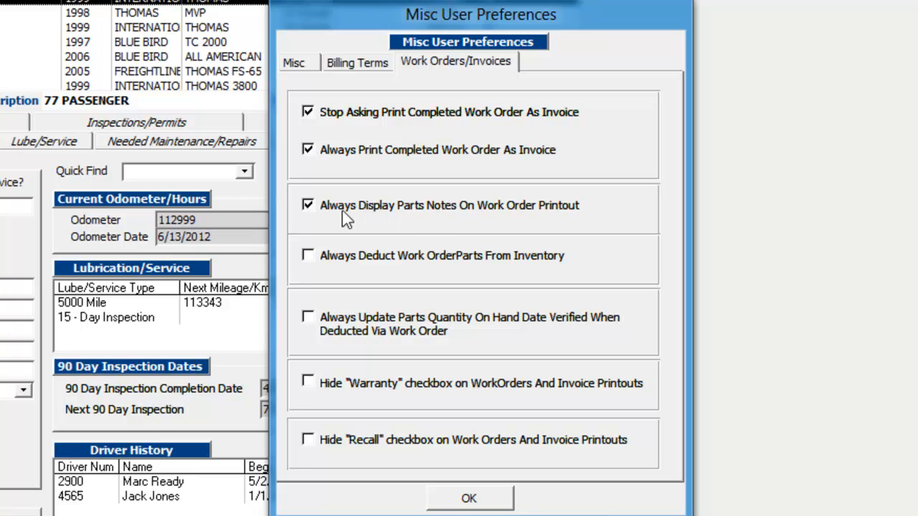
left_click(308, 204)
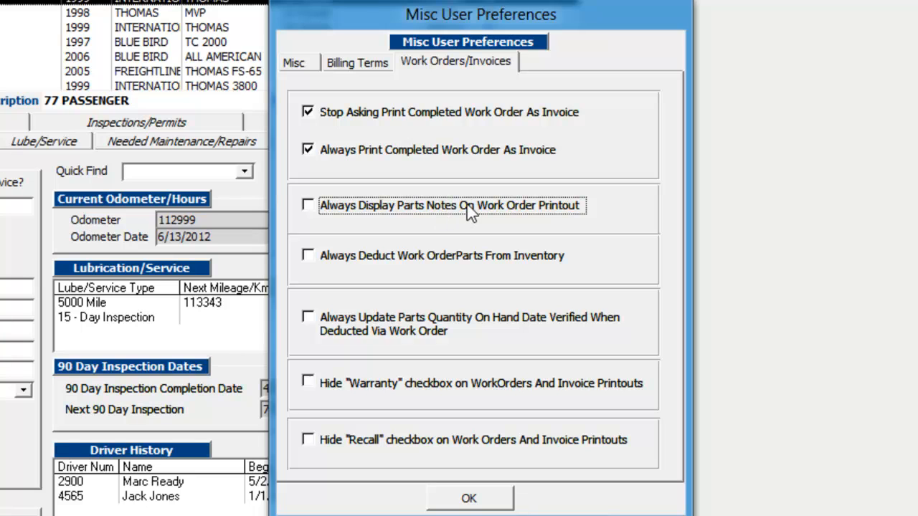
left_click(309, 206)
left_click(308, 256)
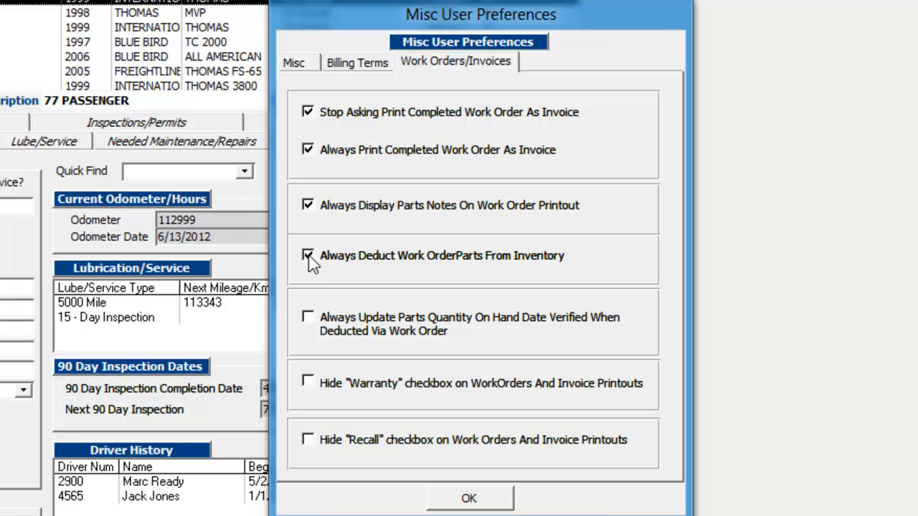
left_click(470, 499)
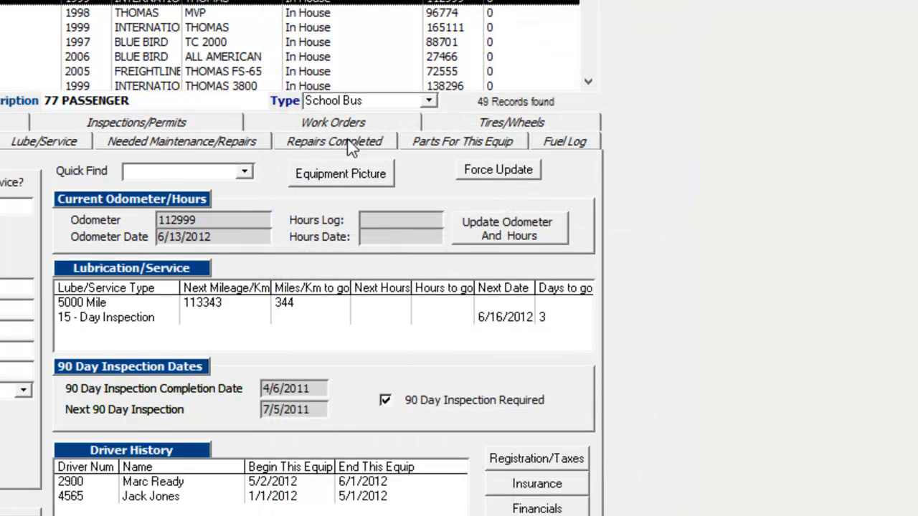
Step: Open the "Replace 4 tires" work order's parts and choose stock part 0993261 (Pin Roll) for a new parts entry
left_click(327, 127)
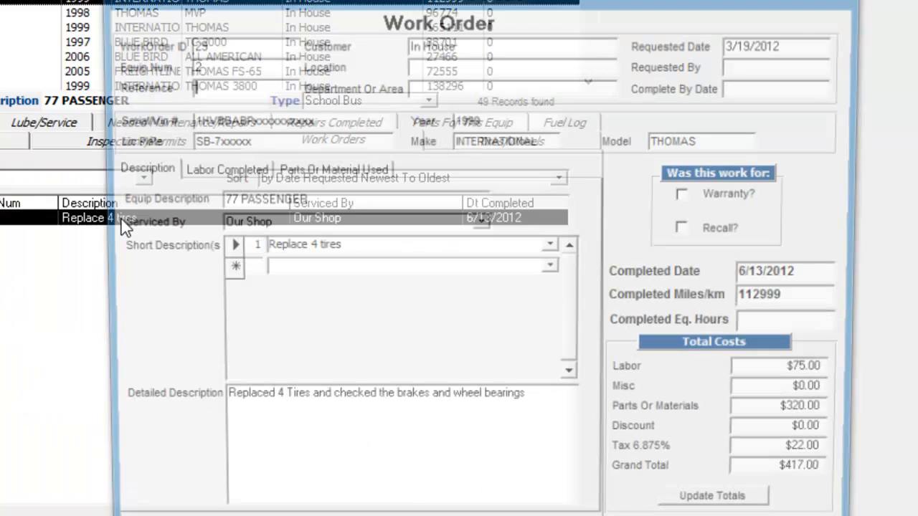
double_click(124, 222)
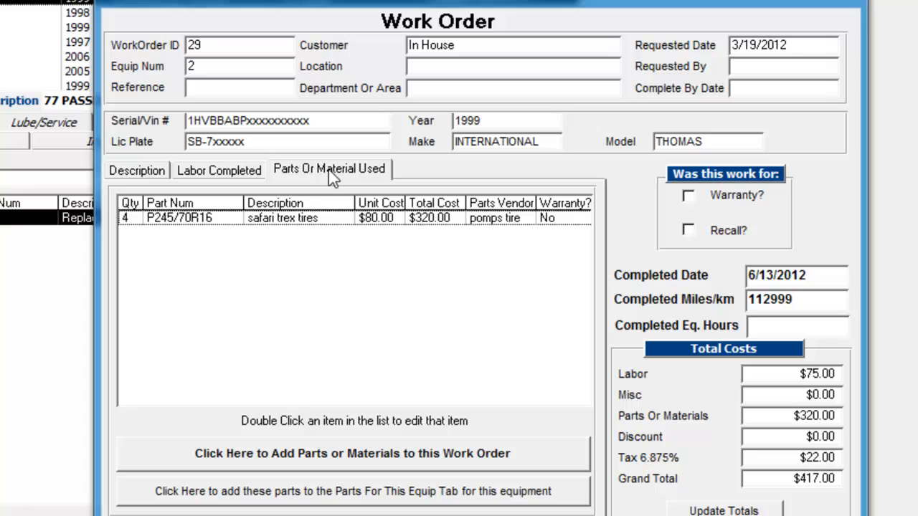
left_click(307, 453)
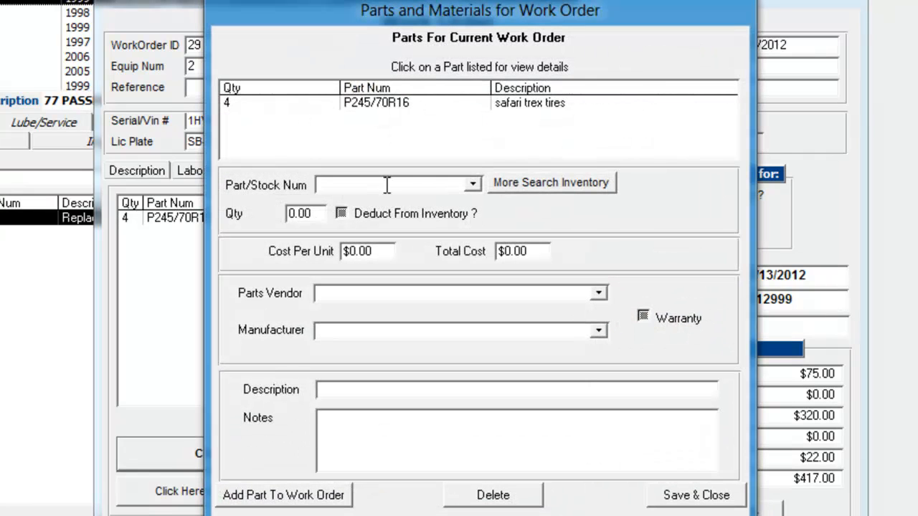
left_click(475, 183)
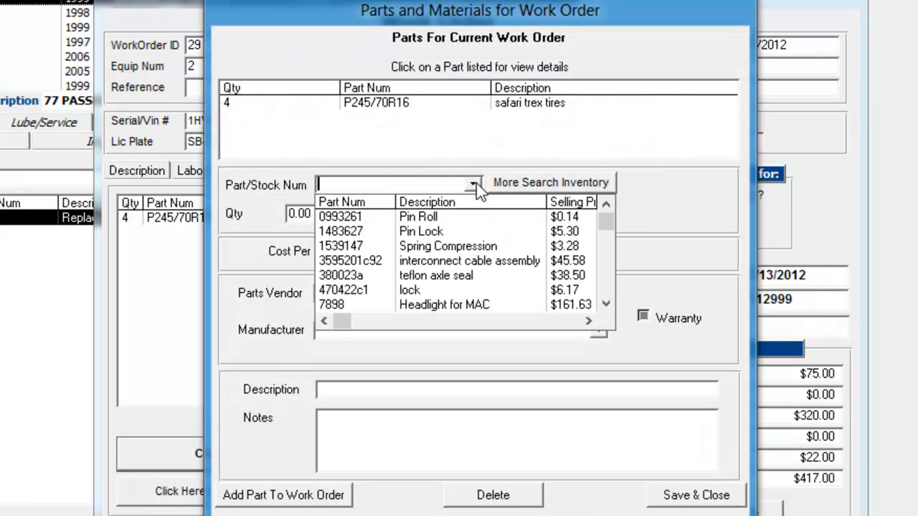
left_click(449, 221)
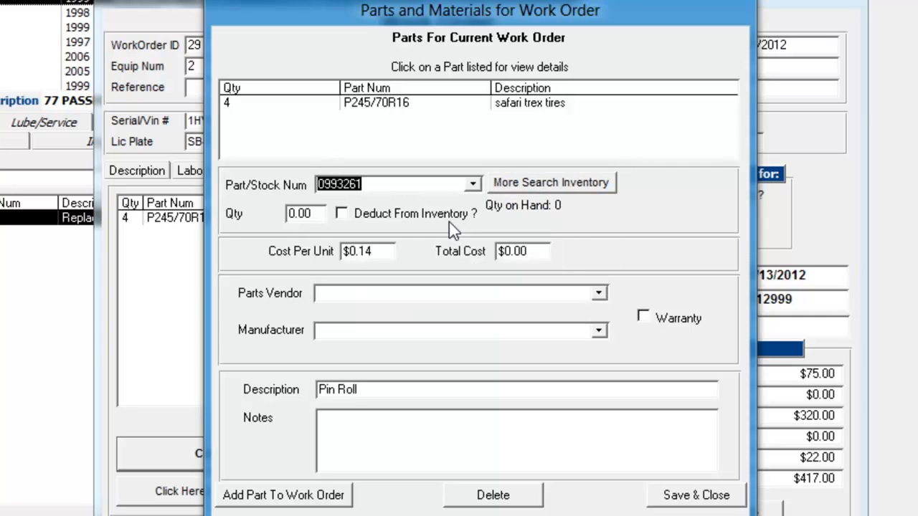
Step: Set the Pin Roll quantity to 5 with inventory deduction, and clear the Deduct From Inventory option again
left_click(318, 220)
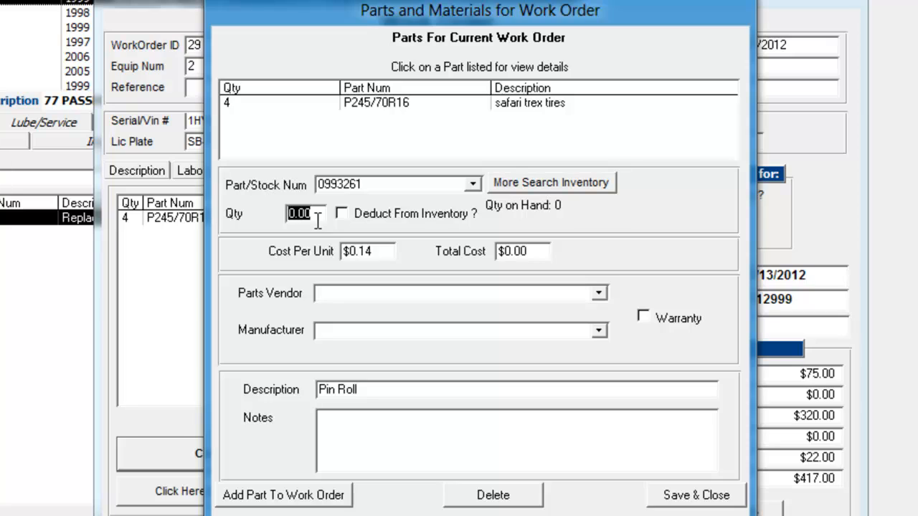
type("5")
key("Tab")
key("space")
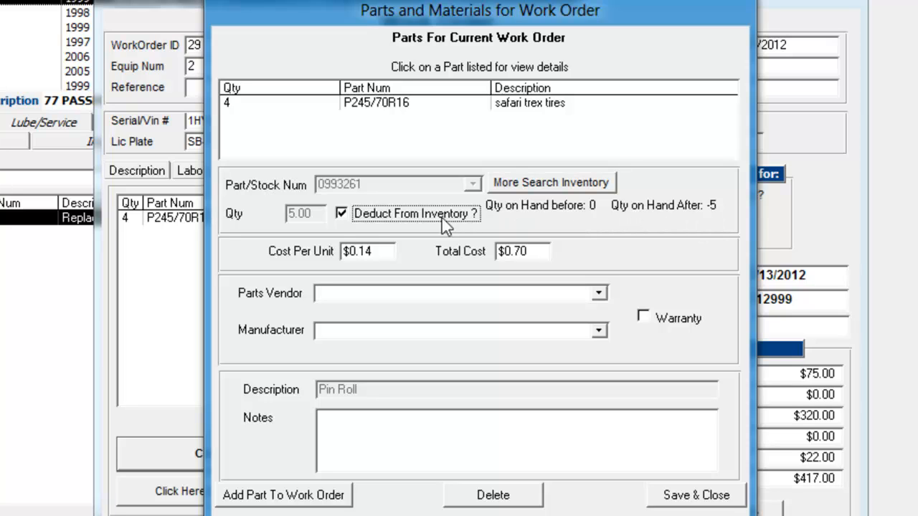
left_click(342, 214)
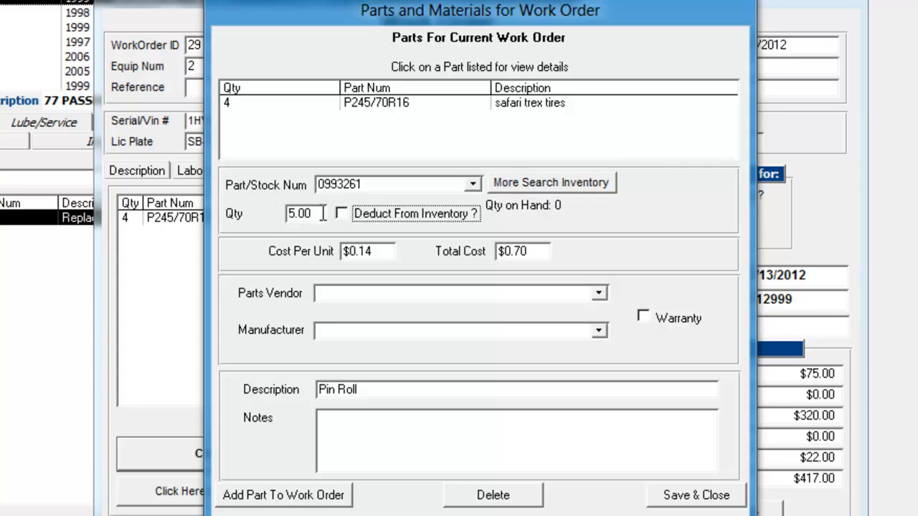
Step: Delete the unsaved Pin Roll entry from the work order's parts, and close the parts form and the work order
left_click_drag(323, 213, 264, 215)
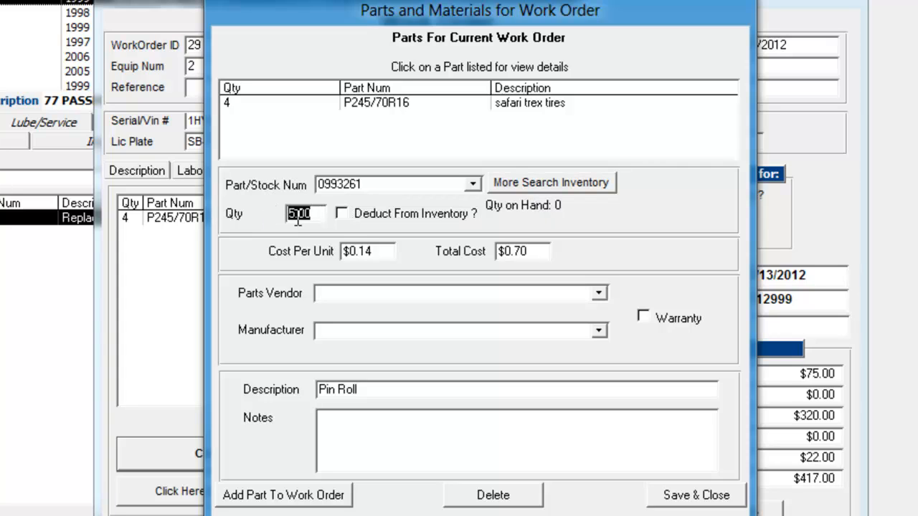
left_click(499, 502)
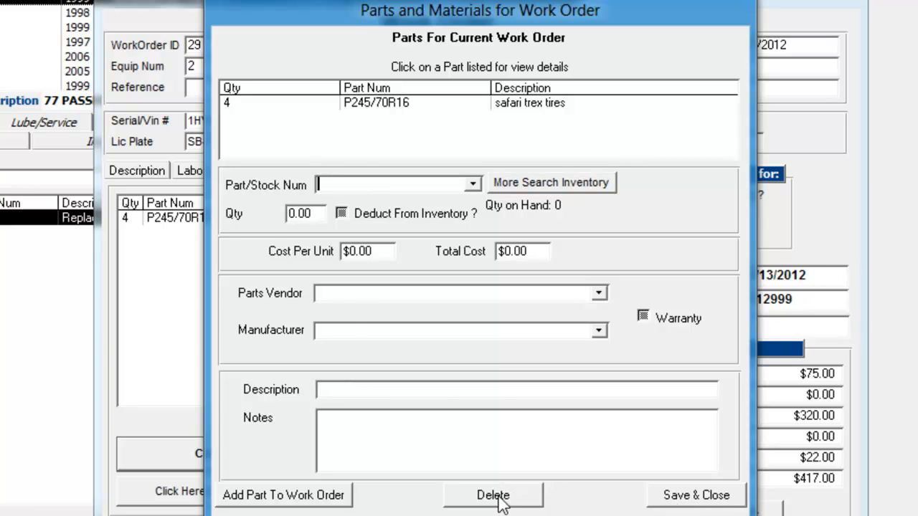
left_click(706, 501)
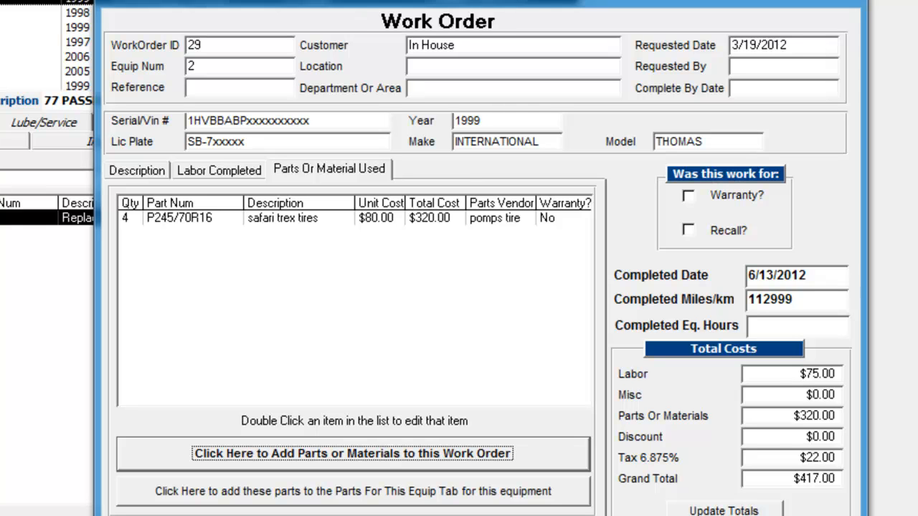
key("alt+F4")
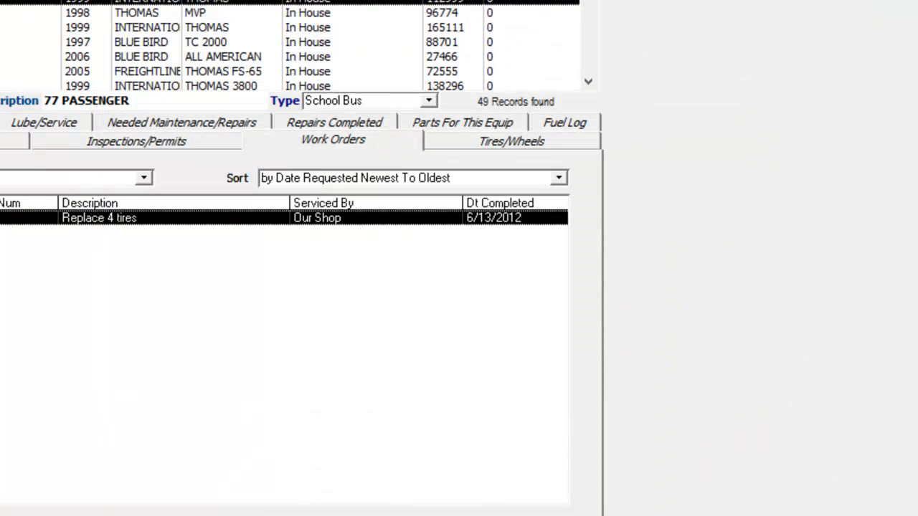
Step: In the work order preferences, turn on Always Update Parts Quantity On Hand Date Verified When Deducted Via Work Order, and accept
left_click(170, 29)
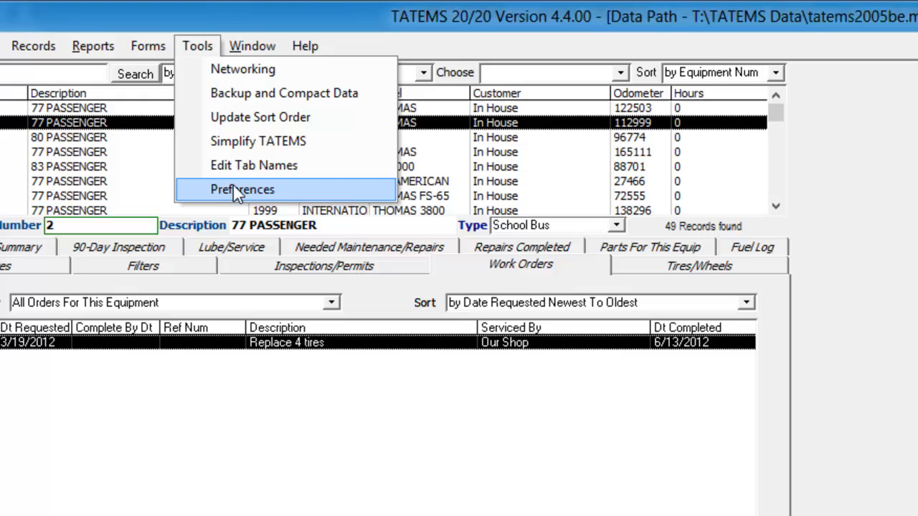
left_click(233, 187)
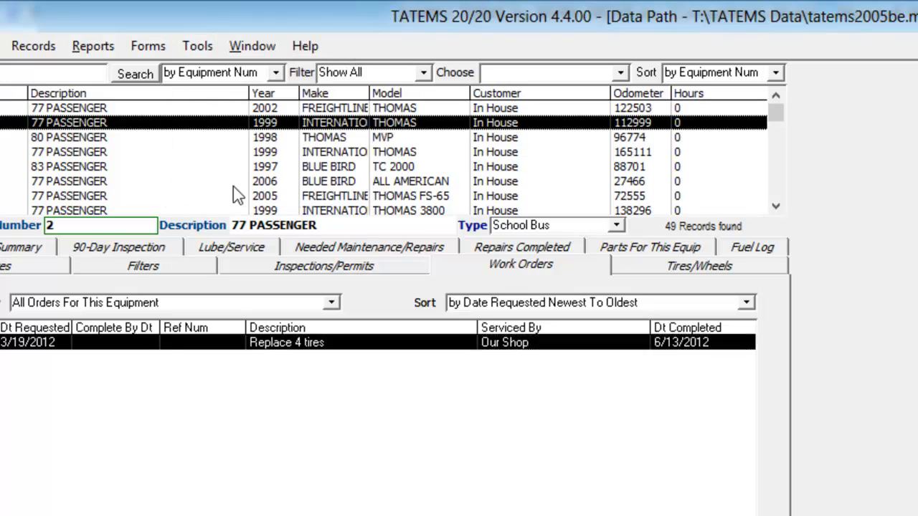
left_click(610, 188)
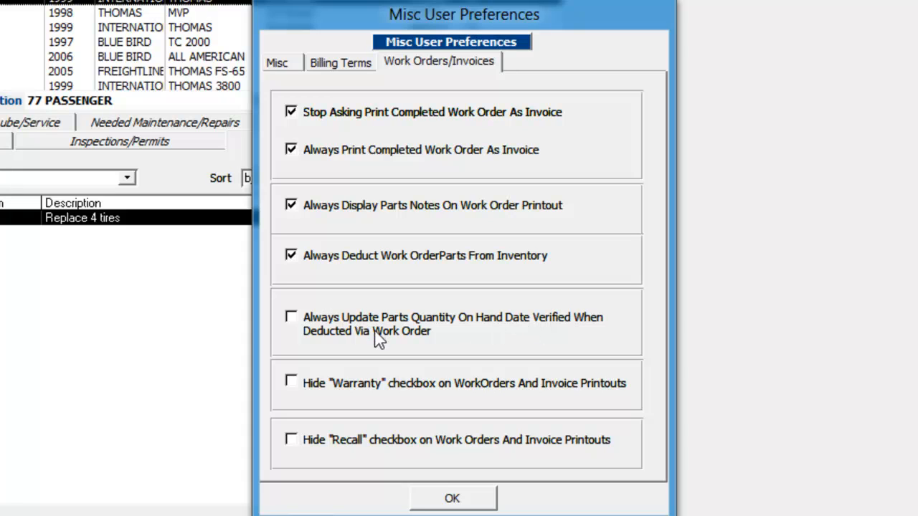
left_click(292, 318)
left_click(454, 498)
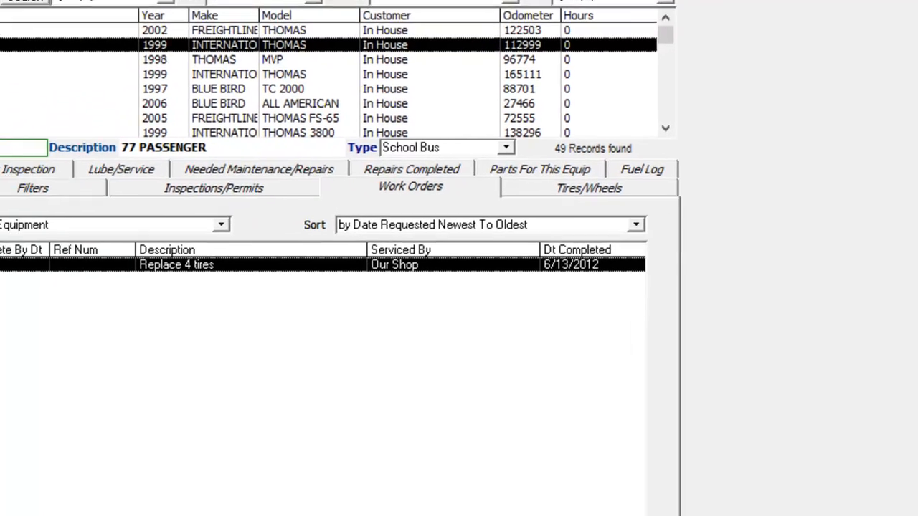
Step: Open the parts inventory and examine the Date Quantity On Hand Verified field of part 0993261 (Pin Roll)
left_click(246, 49)
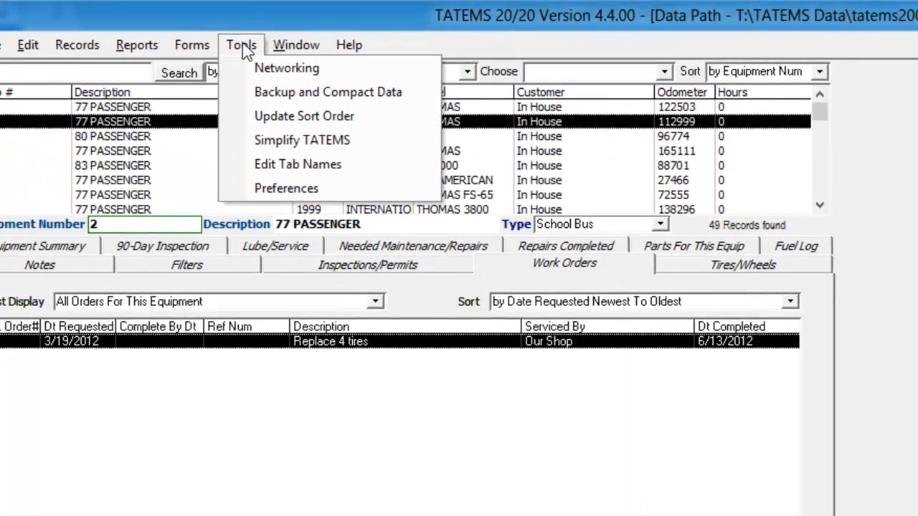
mouse_move(200, 49)
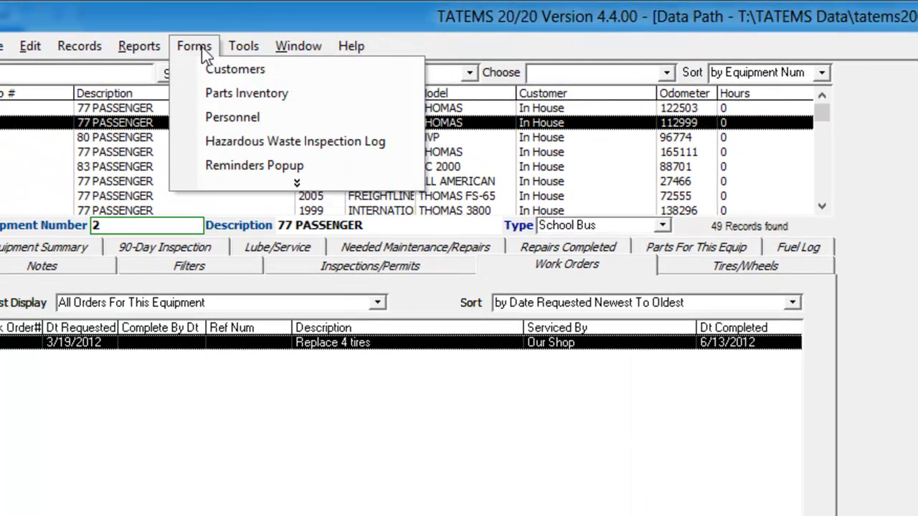
left_click(218, 92)
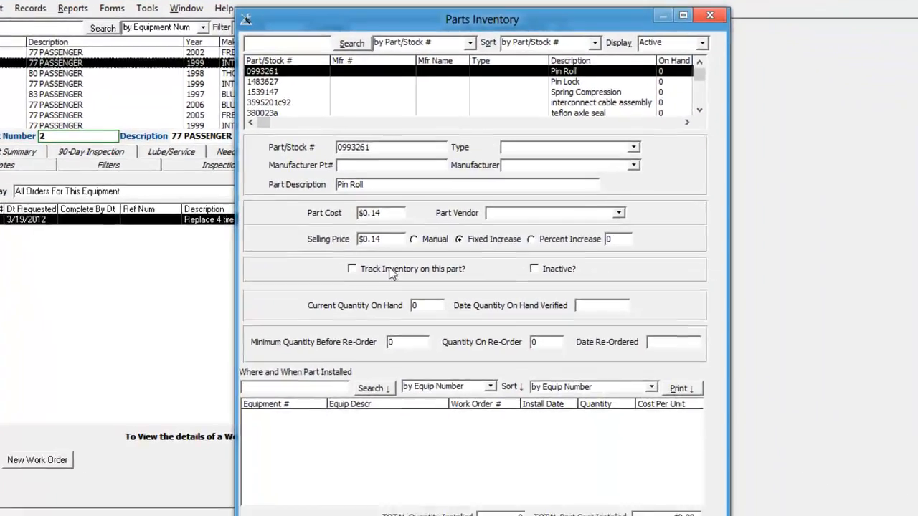
left_click(584, 306)
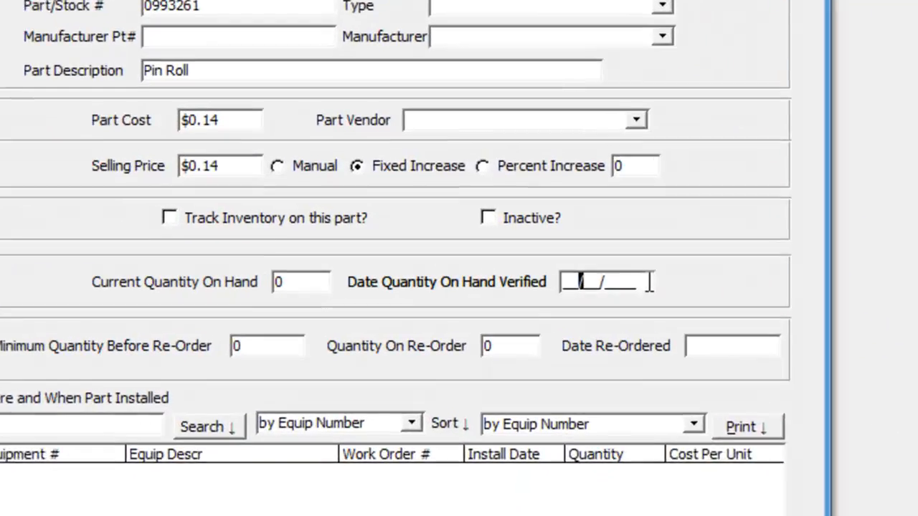
left_click_drag(583, 281, 528, 279)
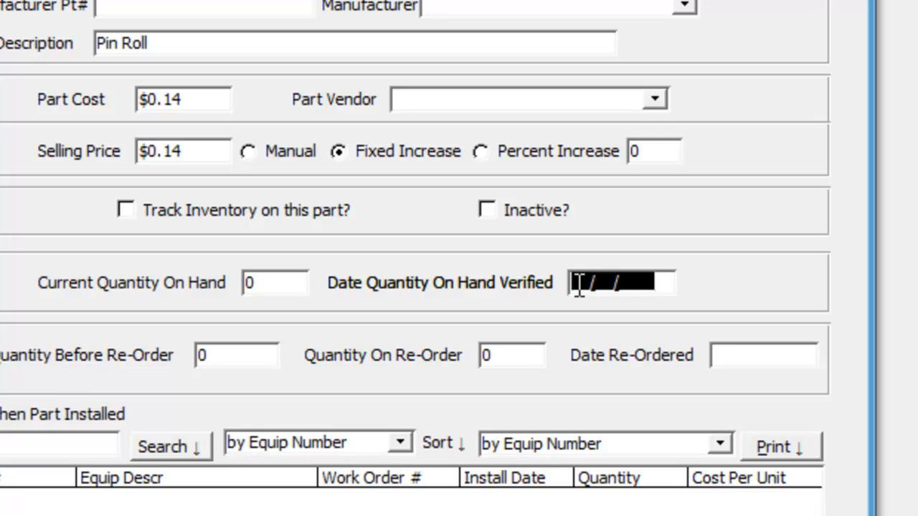
left_click(650, 283)
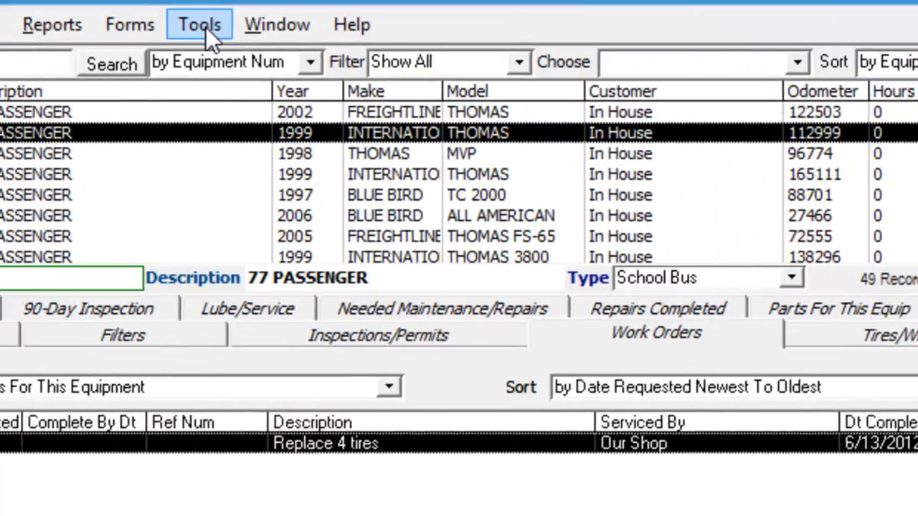
Step: Review the work order preferences for hiding the Warranty and Recall checkboxes on printouts, and close the preferences
left_click(206, 28)
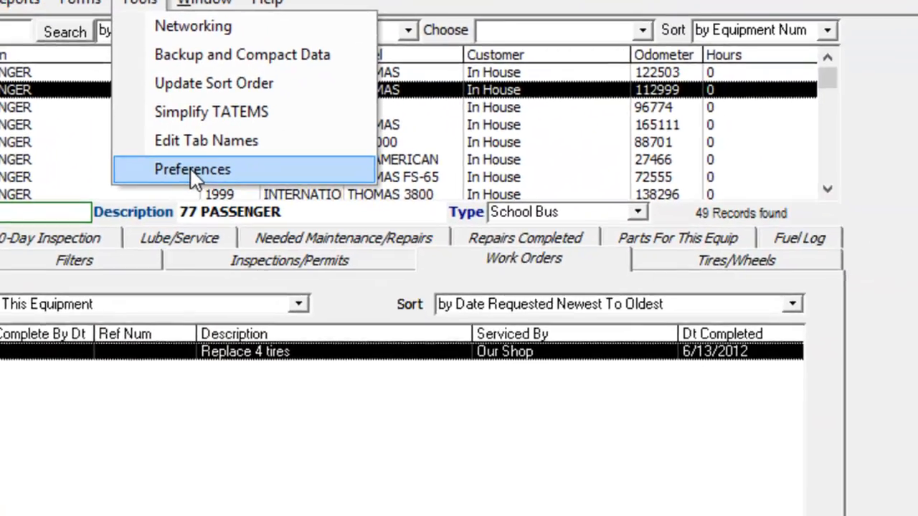
left_click(309, 276)
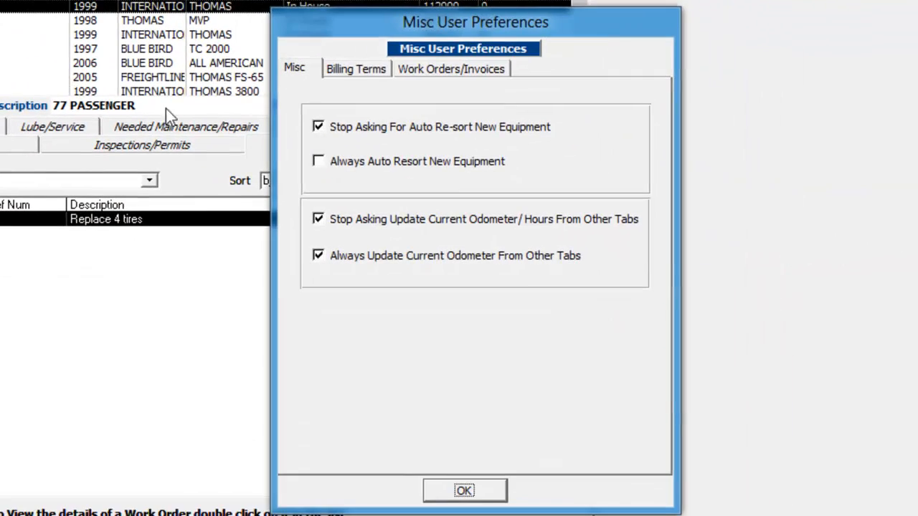
left_click(443, 69)
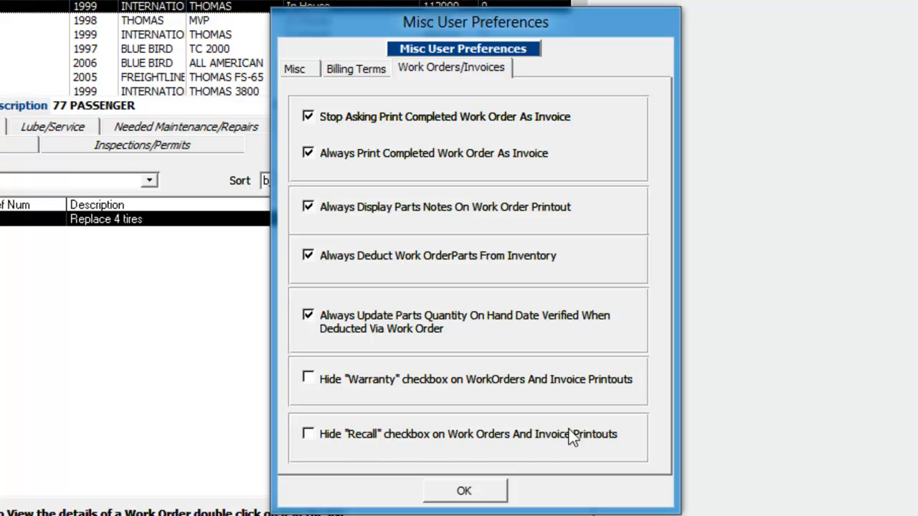
left_click(463, 492)
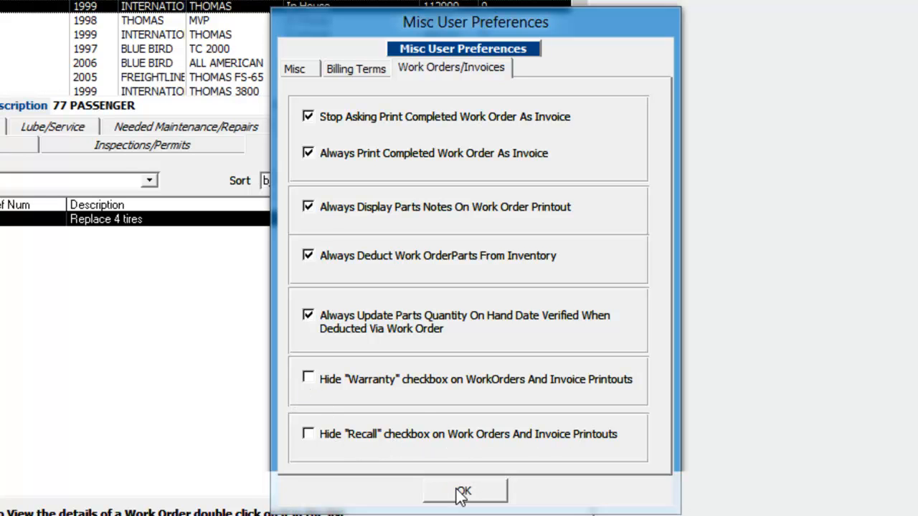
Step: Preview the "Replace 4 tires" invoice without updating the tax, check its Warranty and Recall checkboxes, and save and close the work order
double_click(186, 219)
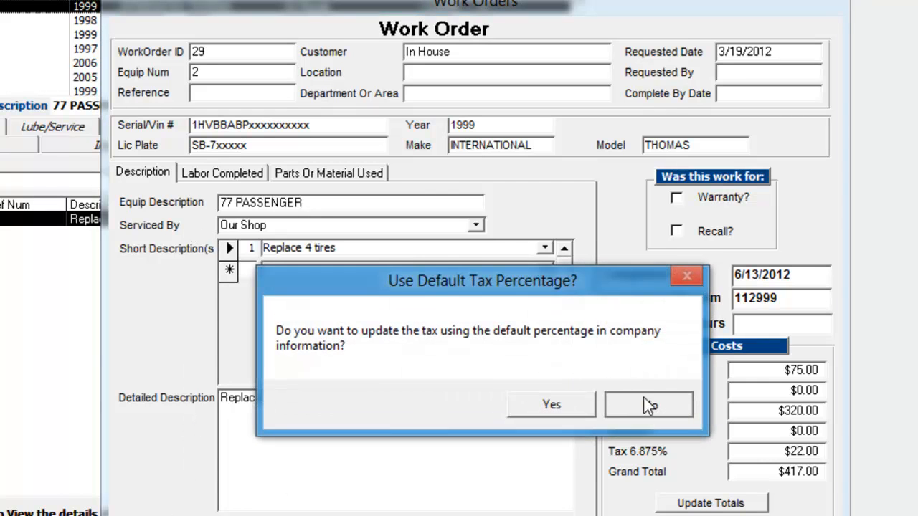
left_click(645, 403)
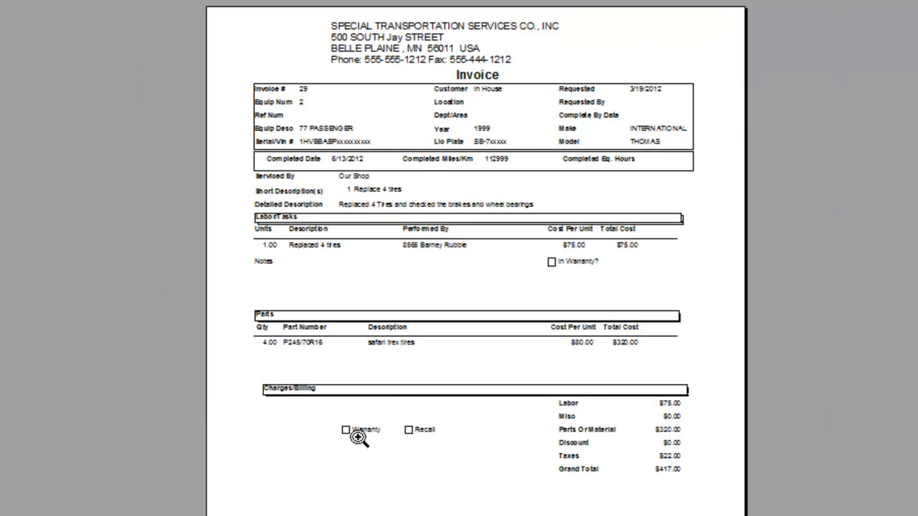
left_click(355, 491)
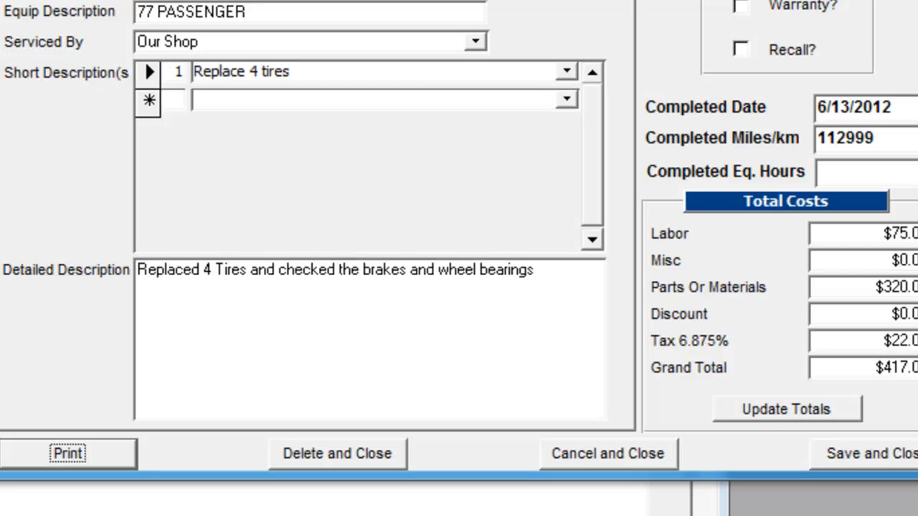
left_click(854, 454)
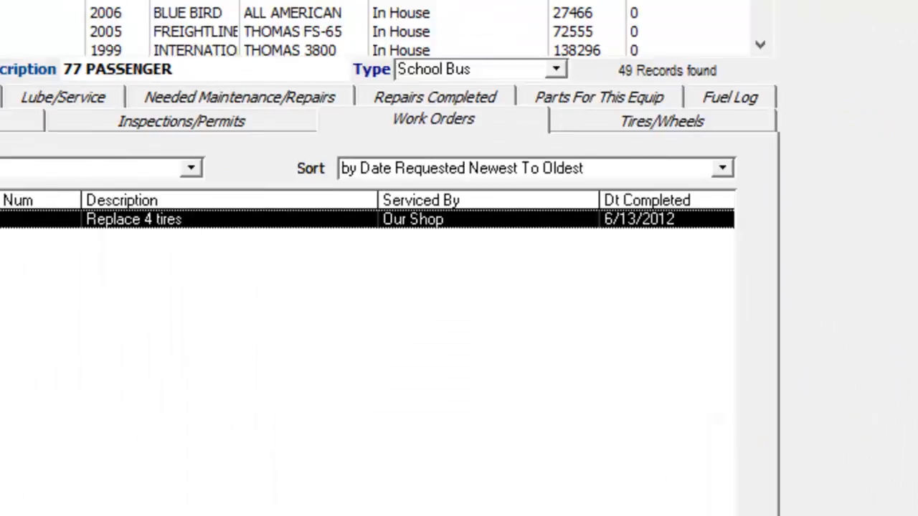
Step: Set the work order preferences to hide the Warranty and Recall checkboxes on work orders and invoice printouts, and accept
left_click(262, 61)
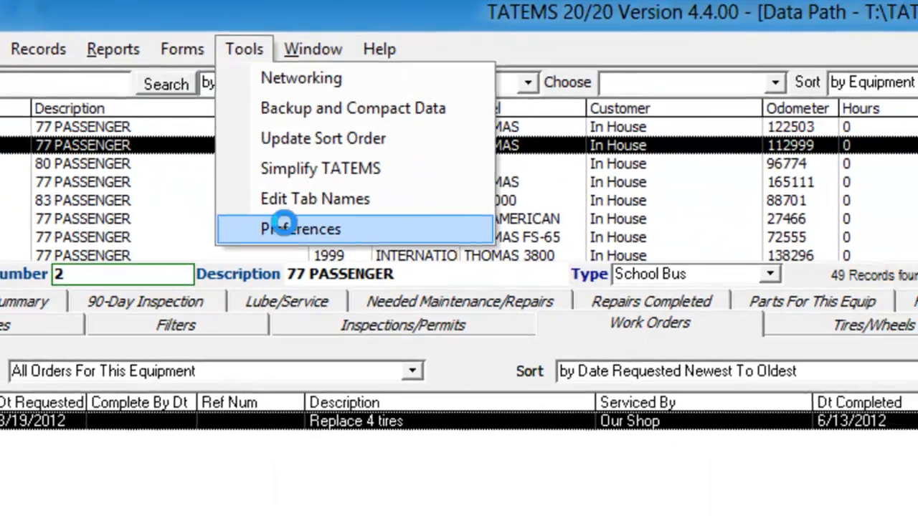
left_click(316, 243)
left_click(413, 72)
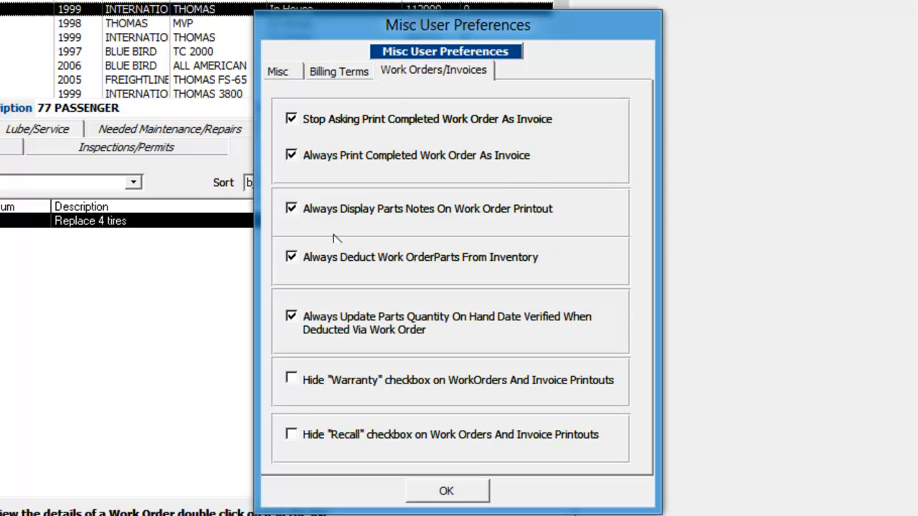
left_click(291, 380)
left_click(294, 431)
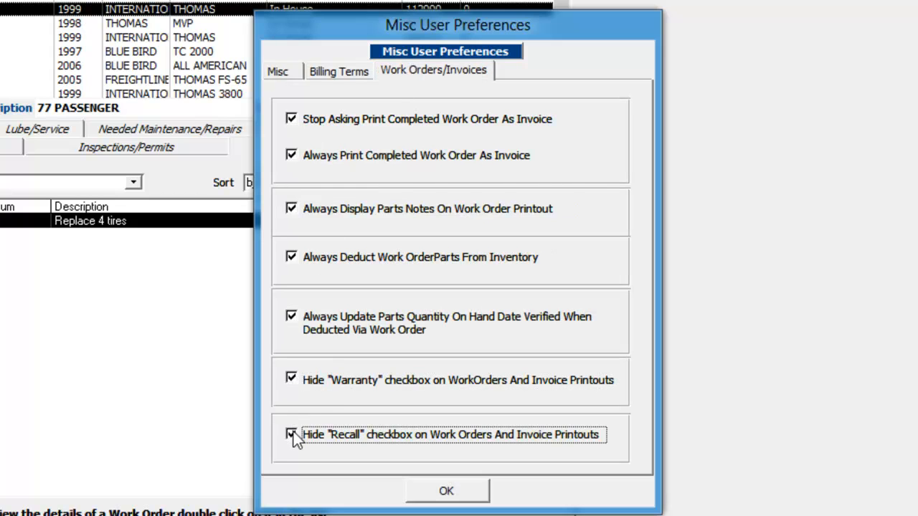
left_click(446, 494)
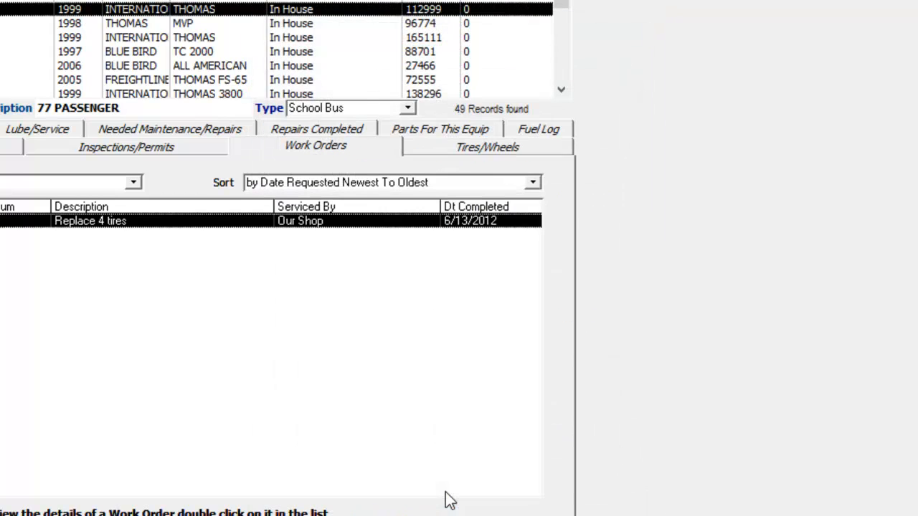
Step: Preview the "Replace 4 tires" invoice again without updating the tax, examine the Charges/Billing area for the Warranty and Recall checkboxes, and close the preview
double_click(227, 222)
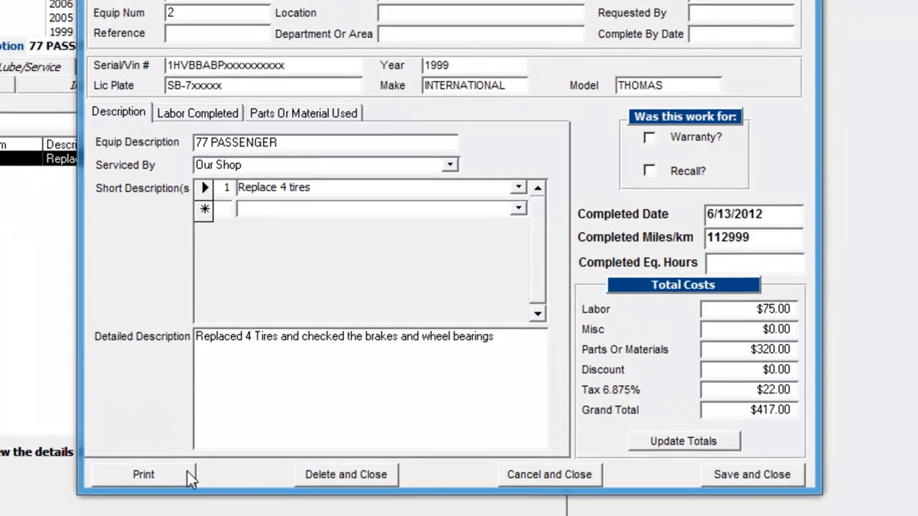
left_click(182, 461)
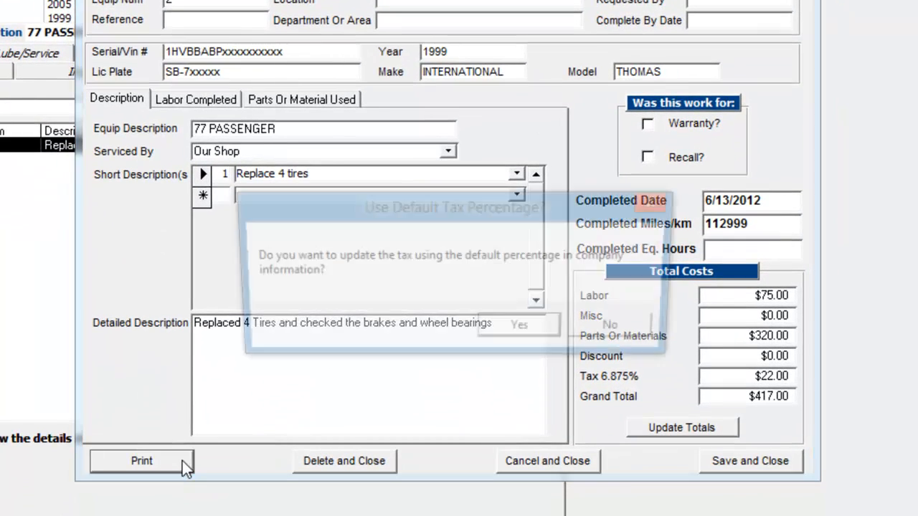
left_click(617, 326)
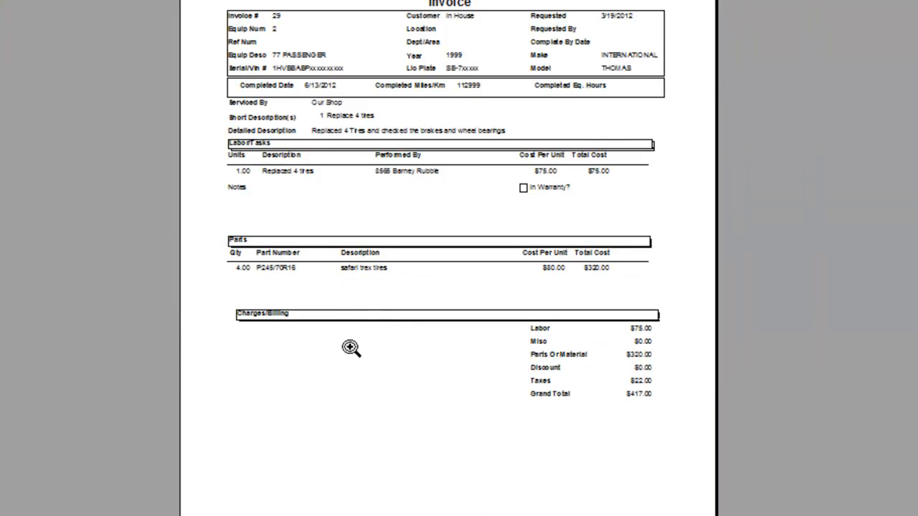
left_click(352, 370)
left_click(340, 379)
left_click(328, 363)
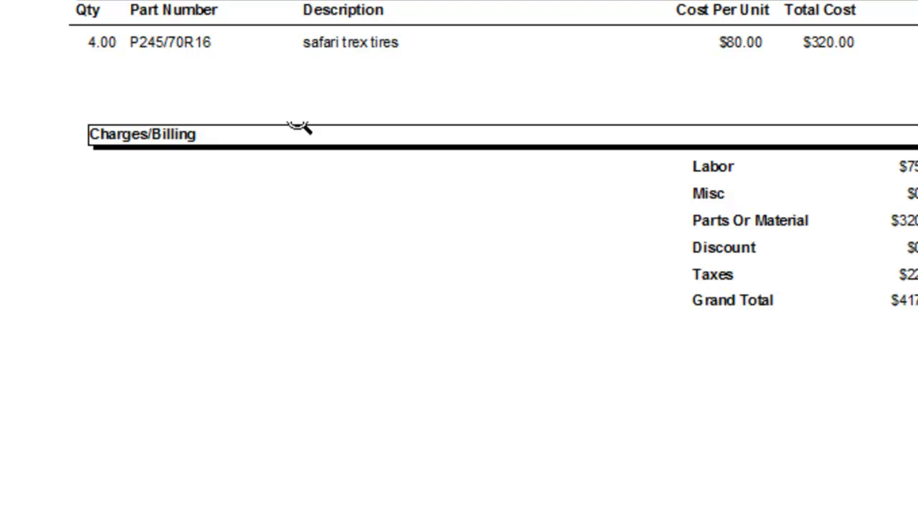
key("Escape")
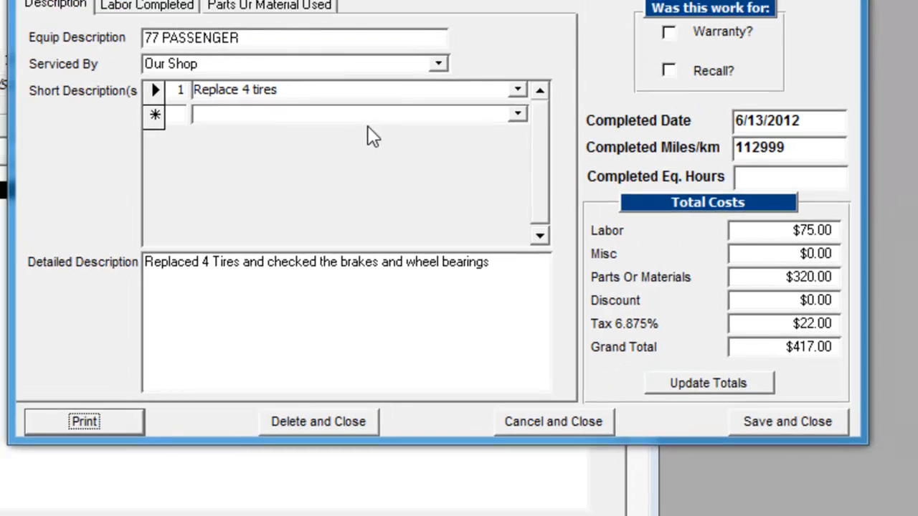